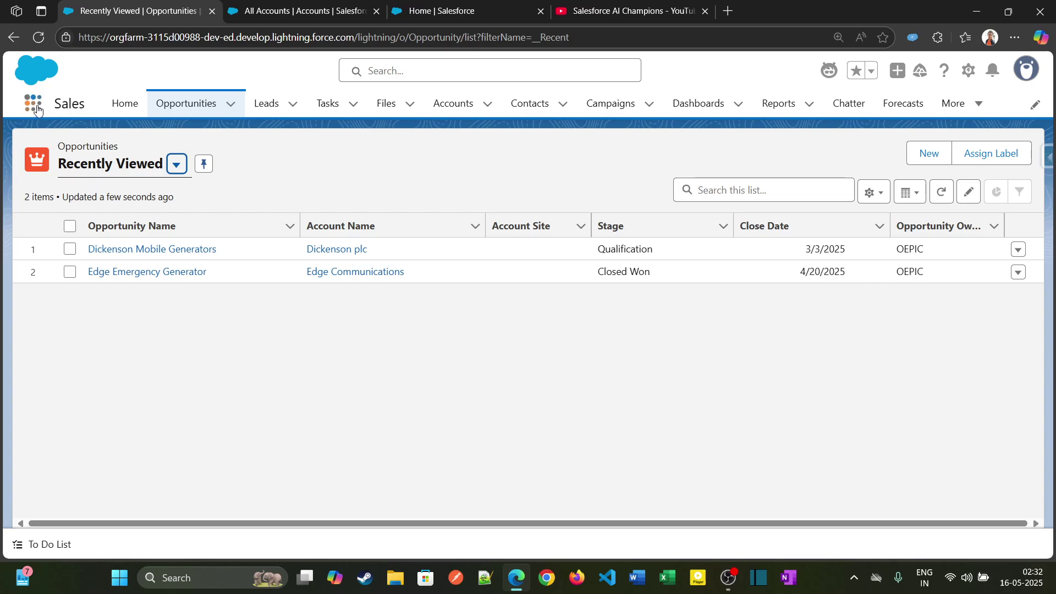
# Find Einstein Studio by searching the available apps and items for "einst", and open it
pyautogui.click(39, 112)
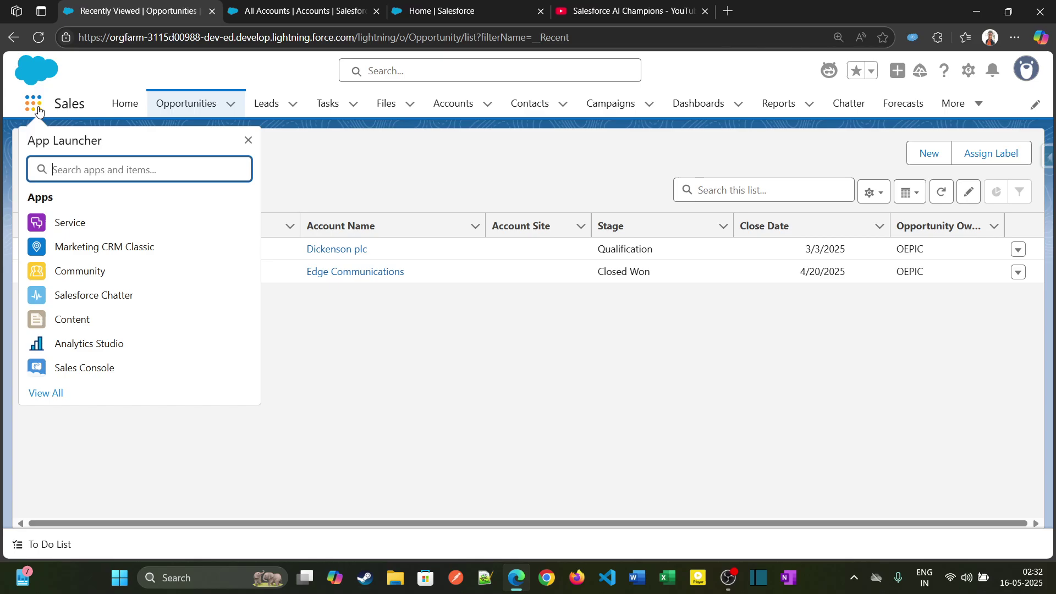
pyautogui.write('einst')
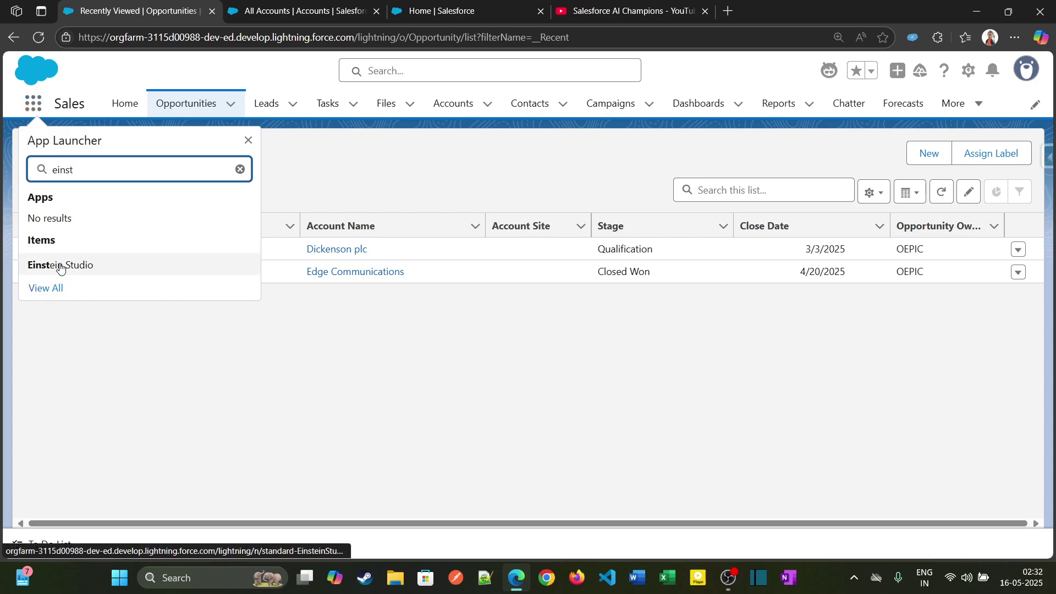
pyautogui.click(61, 268)
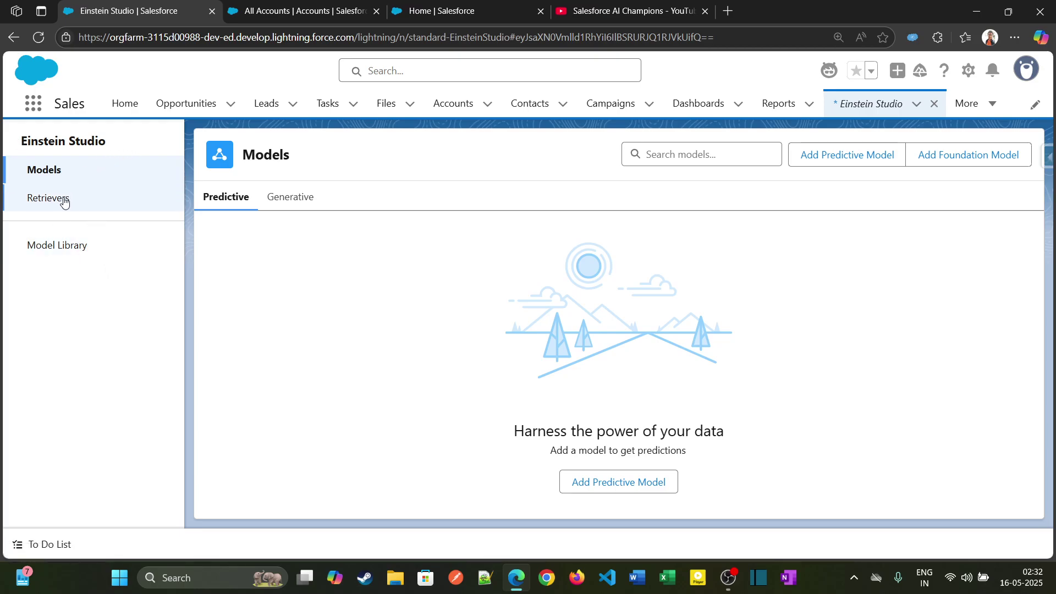
# Look through the foundation models offered in the Model Library
pyautogui.click(71, 243)
pyautogui.scroll(-5, 363, 351)
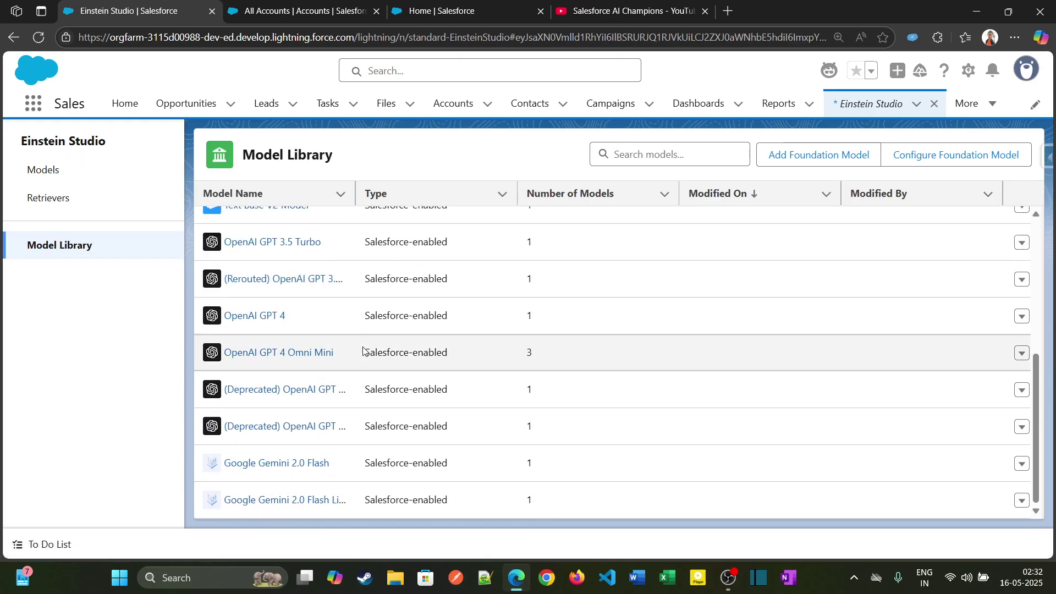
pyautogui.scroll(5, 380, 412)
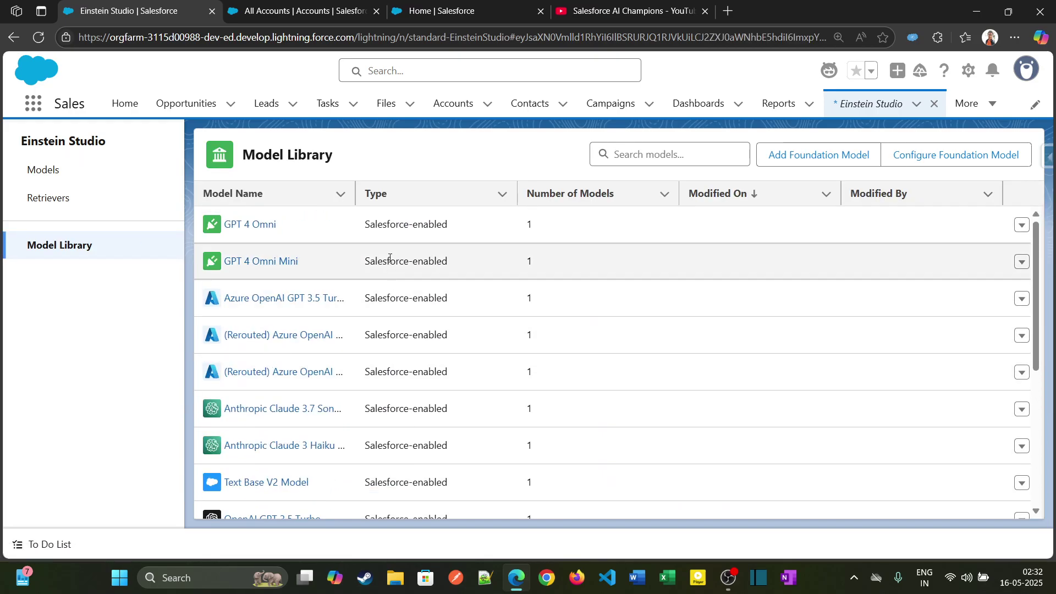
pyautogui.scroll(-5, 393, 394)
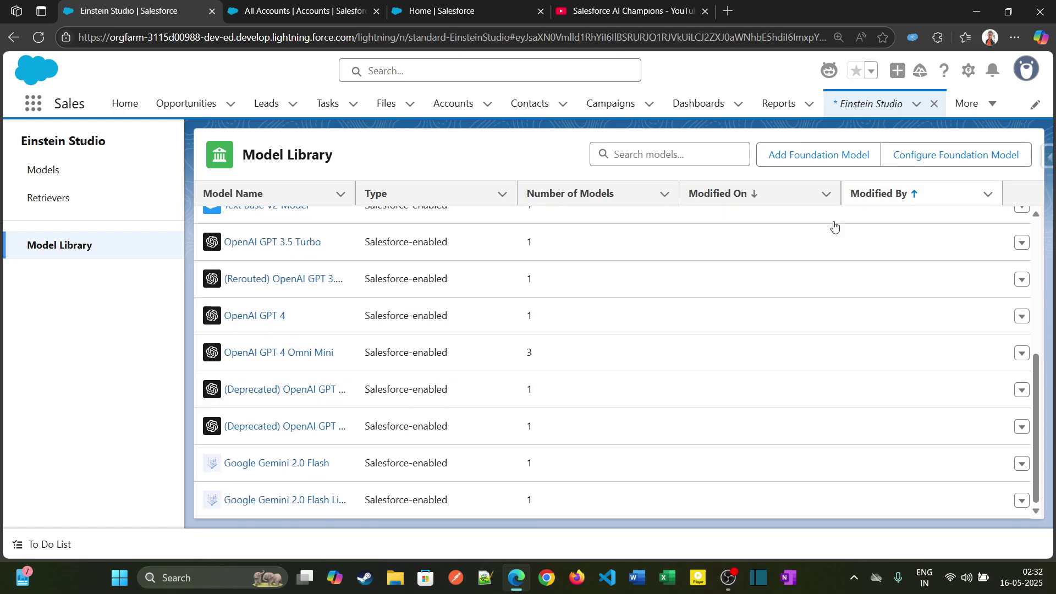
pyautogui.scroll(5, 354, 341)
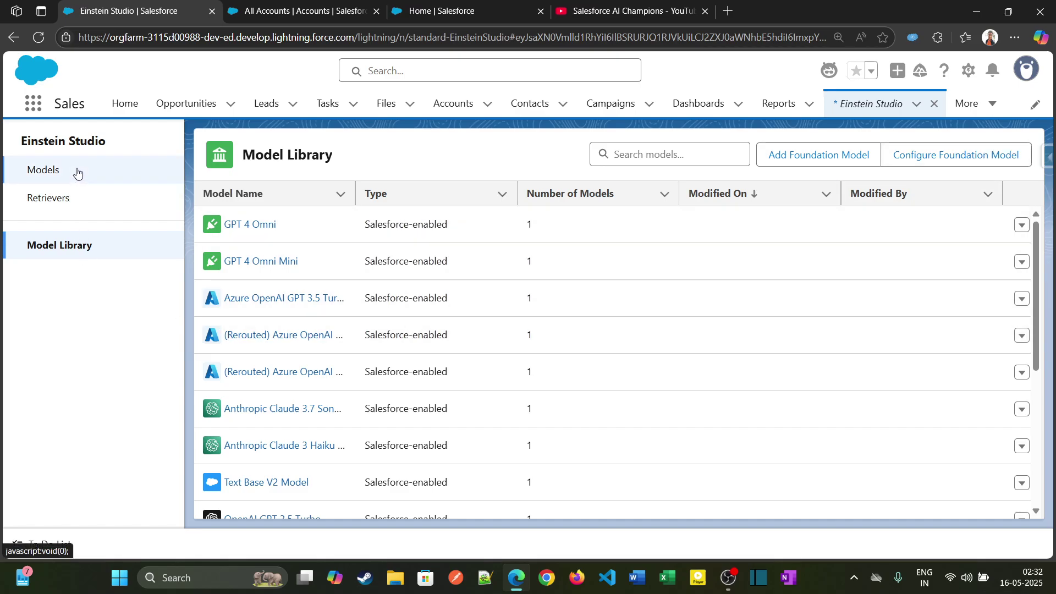
# Find the custom model MyFirstModel among the generative models and open it for editing in the Model Playground
pyautogui.click(77, 174)
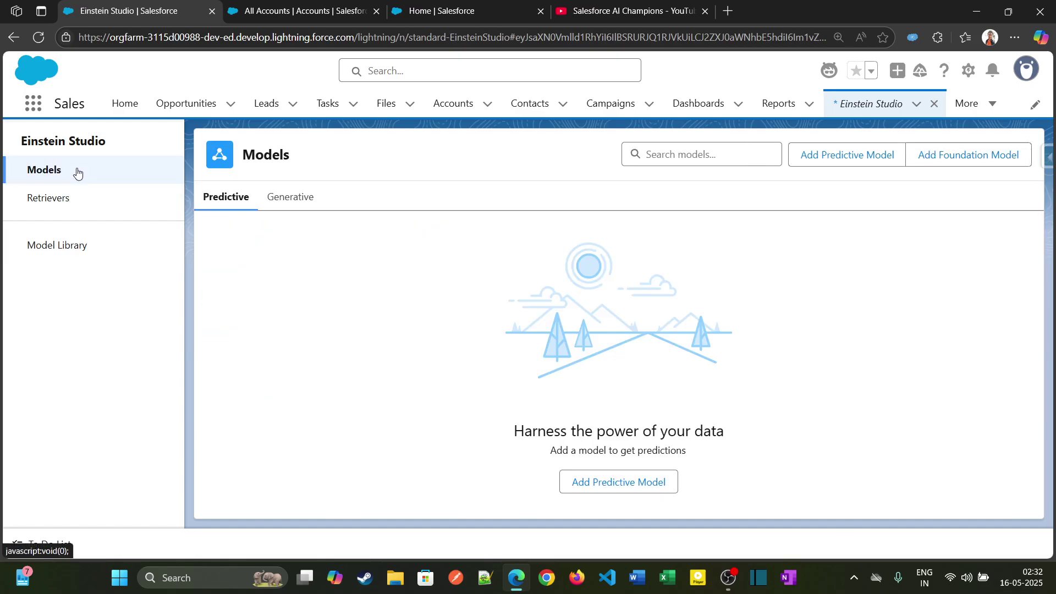
pyautogui.click(299, 199)
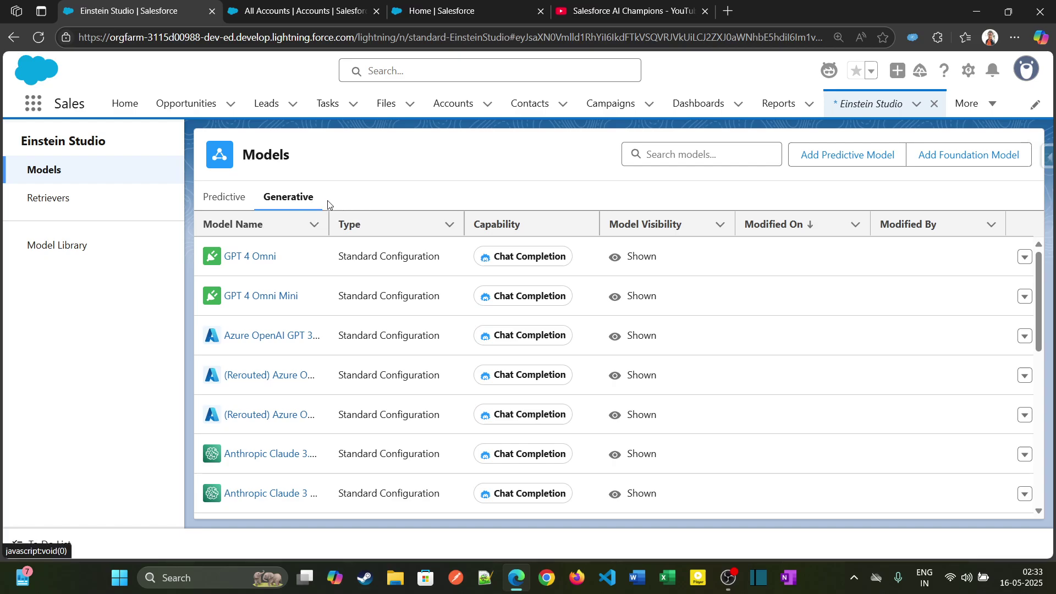
pyautogui.scroll(-10, 292, 430)
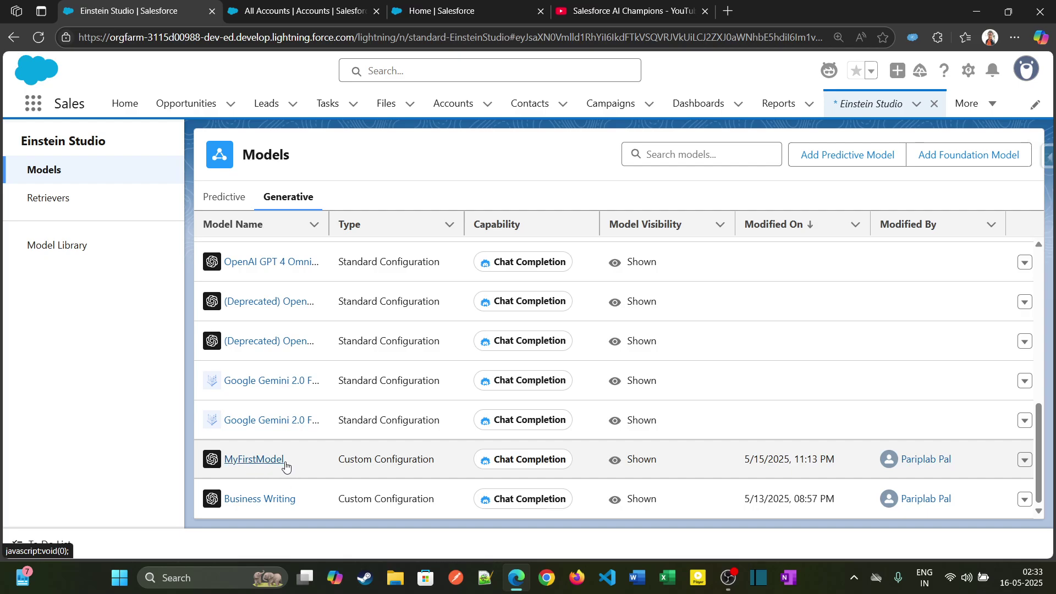
pyautogui.moveTo(337, 459); pyautogui.dragTo(446, 467)
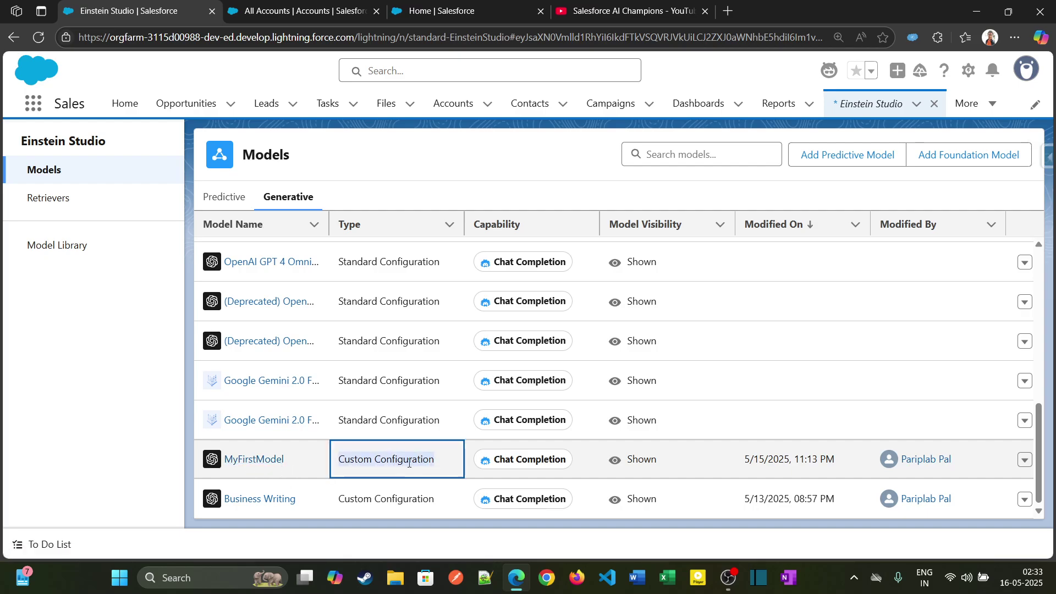
pyautogui.scroll(10, 352, 343)
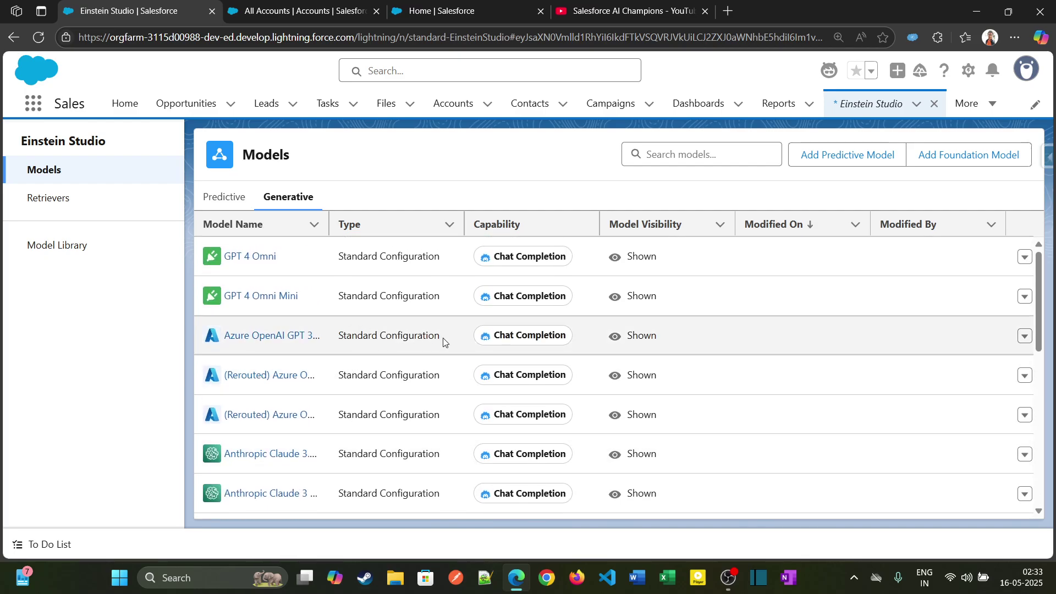
pyautogui.scroll(-10, 443, 337)
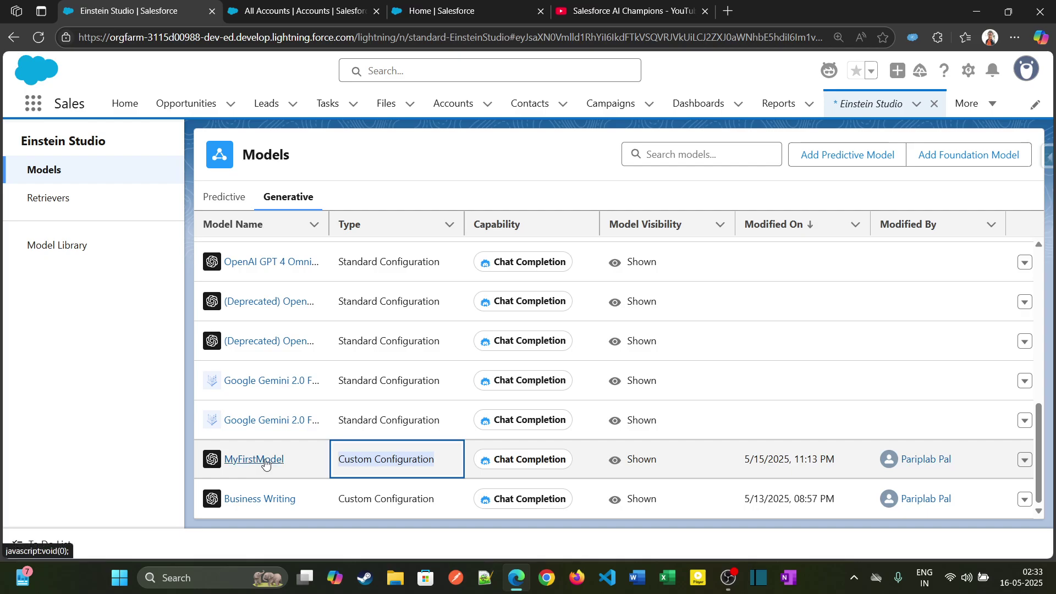
pyautogui.click(266, 464)
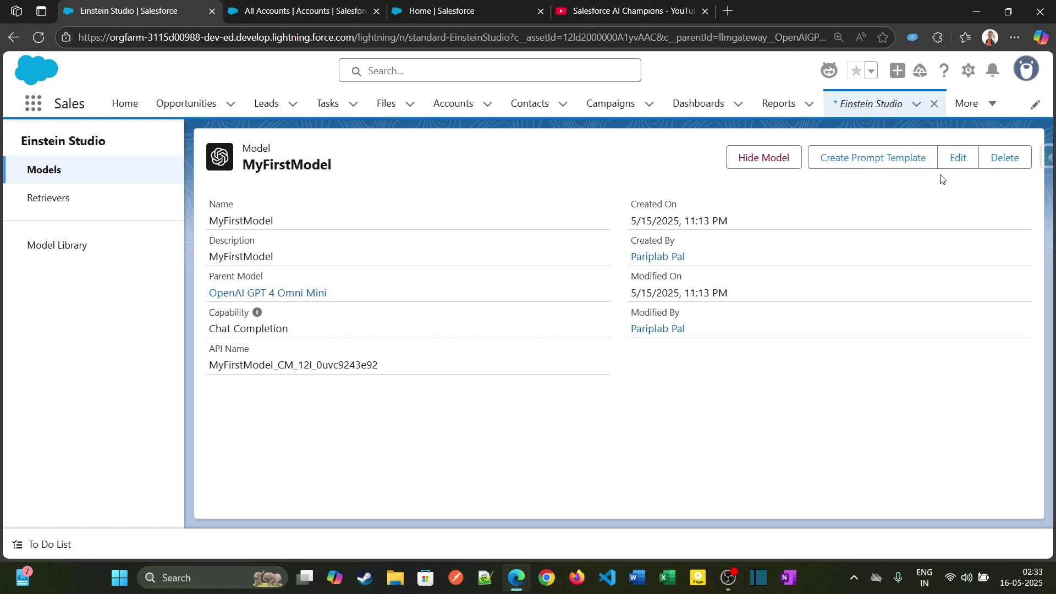
pyautogui.click(958, 164)
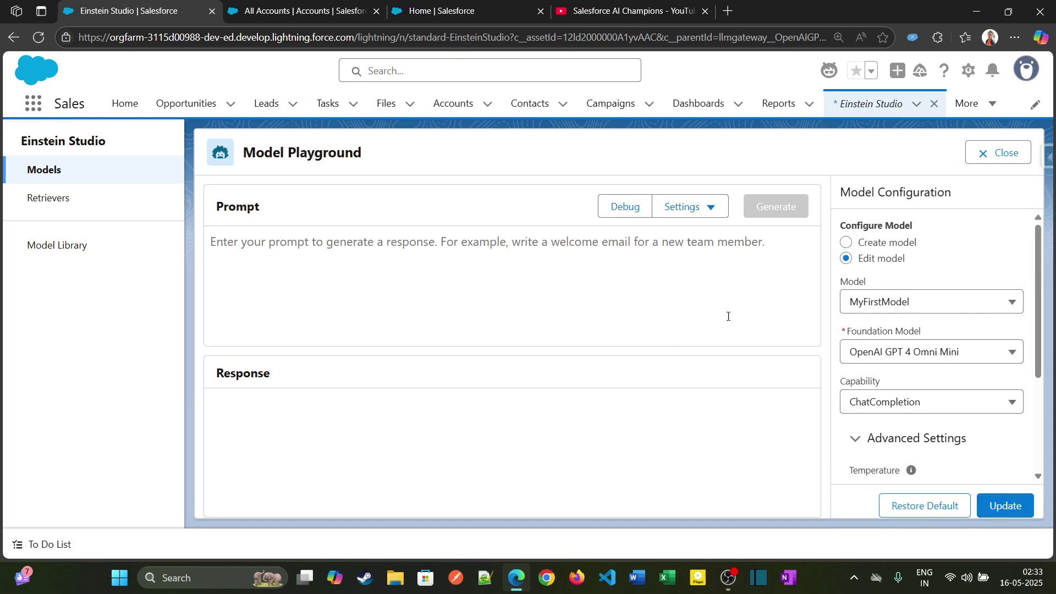
# Check the foundation model and select ChatCompletion as the capability in the model configuration
pyautogui.moveTo(1036, 268); pyautogui.dragTo(1039, 330)
pyautogui.moveTo(849, 336); pyautogui.dragTo(938, 349)
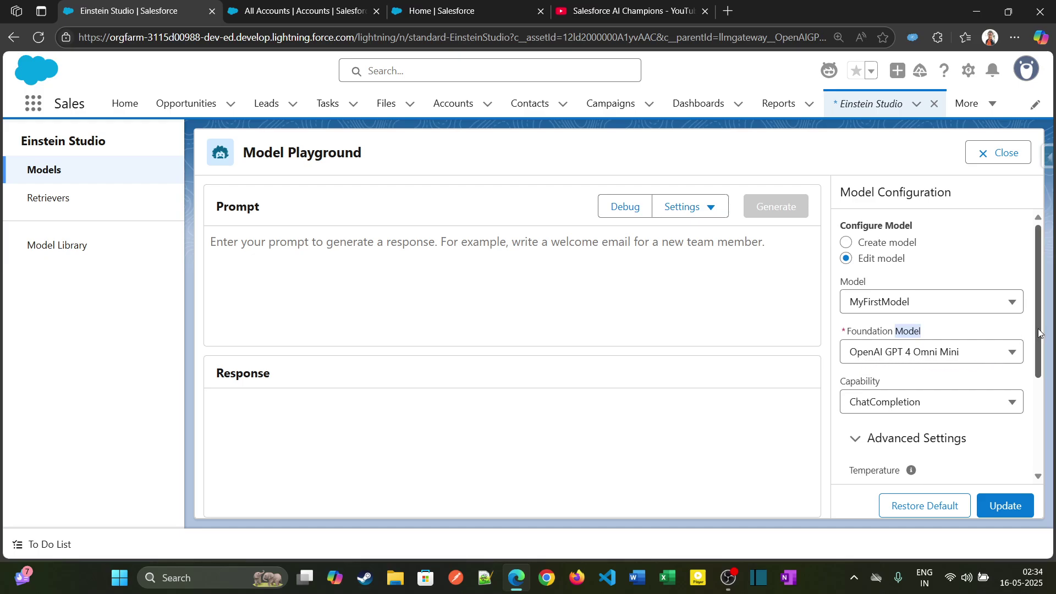
pyautogui.scroll(-1, 962, 335)
pyautogui.click(878, 327)
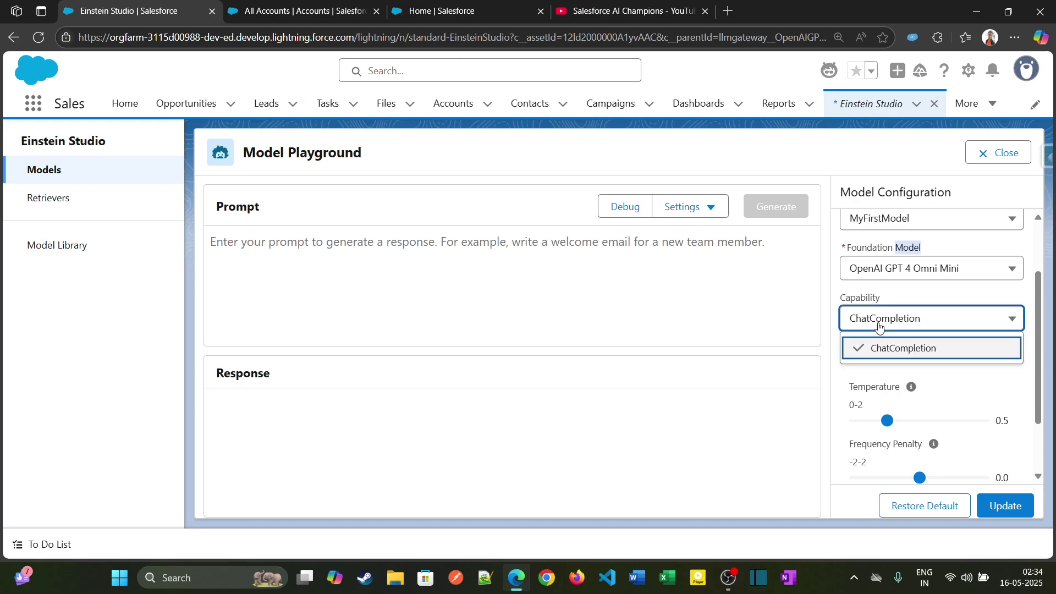
pyautogui.click(890, 346)
pyautogui.moveTo(1040, 379); pyautogui.dragTo(1041, 432)
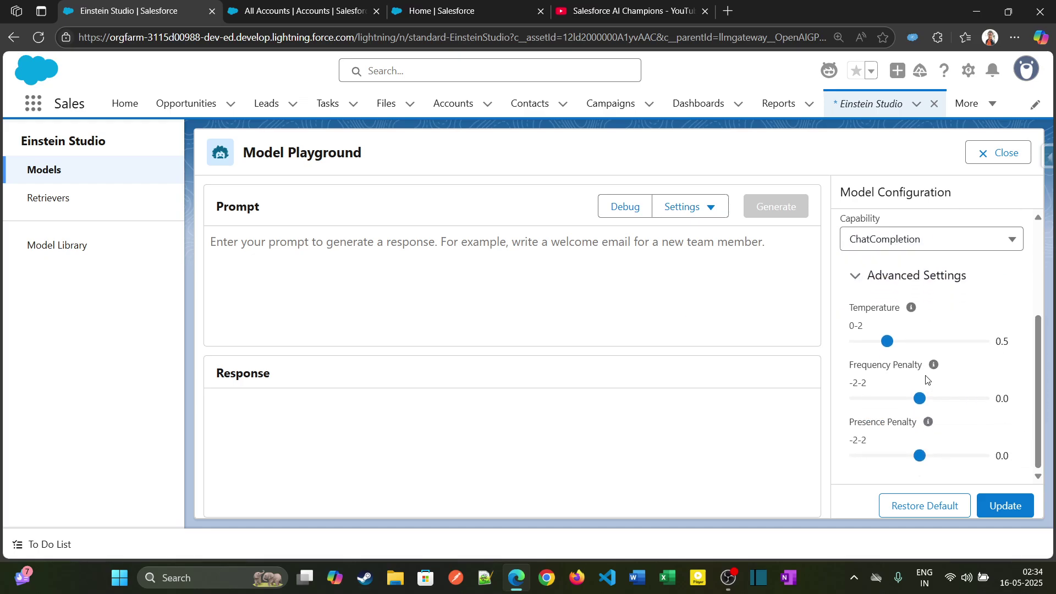
# Set the model's temperature to 1.5 in the advanced settings
pyautogui.moveTo(890, 344); pyautogui.dragTo(880, 349)
pyautogui.moveTo(884, 345)
pyautogui.mouseDown()
pyautogui.moveTo(856, 346)
pyautogui.moveTo(984, 356)
pyautogui.moveTo(872, 357)
pyautogui.mouseUp()
pyautogui.moveTo(872, 356); pyautogui.dragTo(874, 356)
pyautogui.moveTo(875, 343); pyautogui.dragTo(952, 345)
pyautogui.moveTo(912, 308)
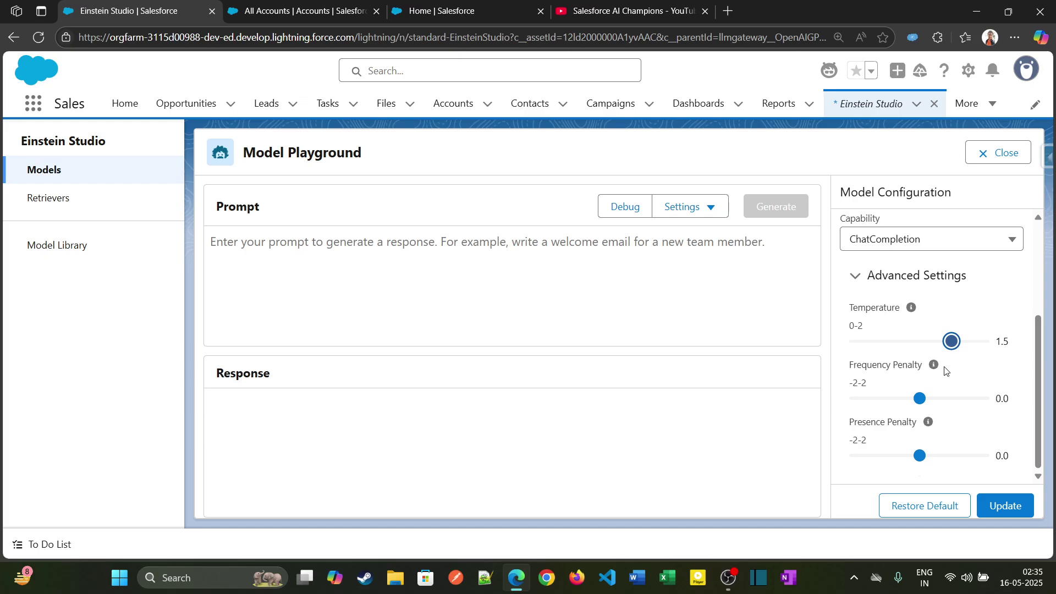
pyautogui.moveTo(936, 367)
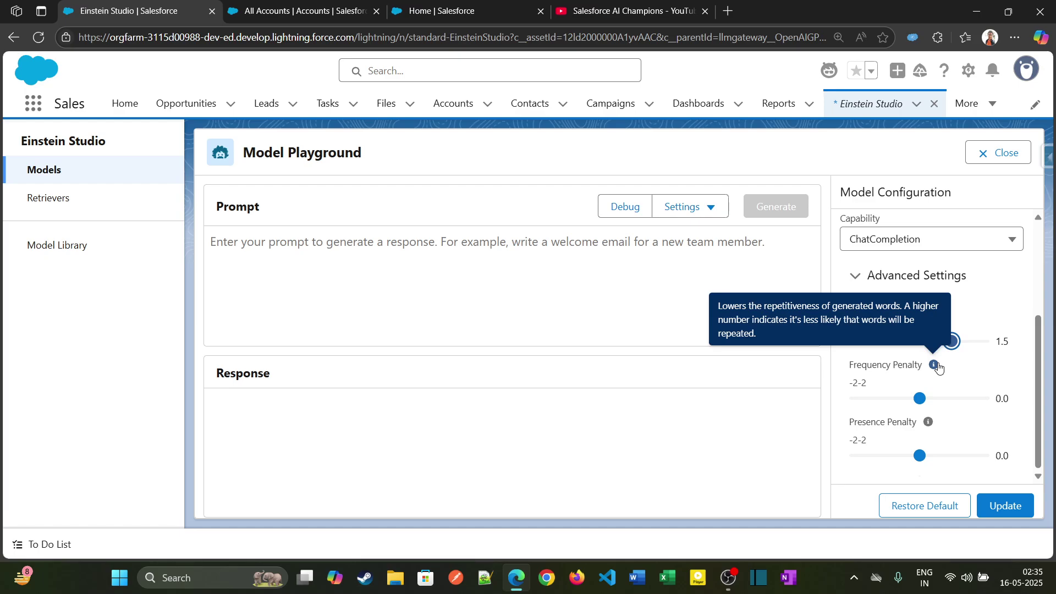
pyautogui.moveTo(927, 423)
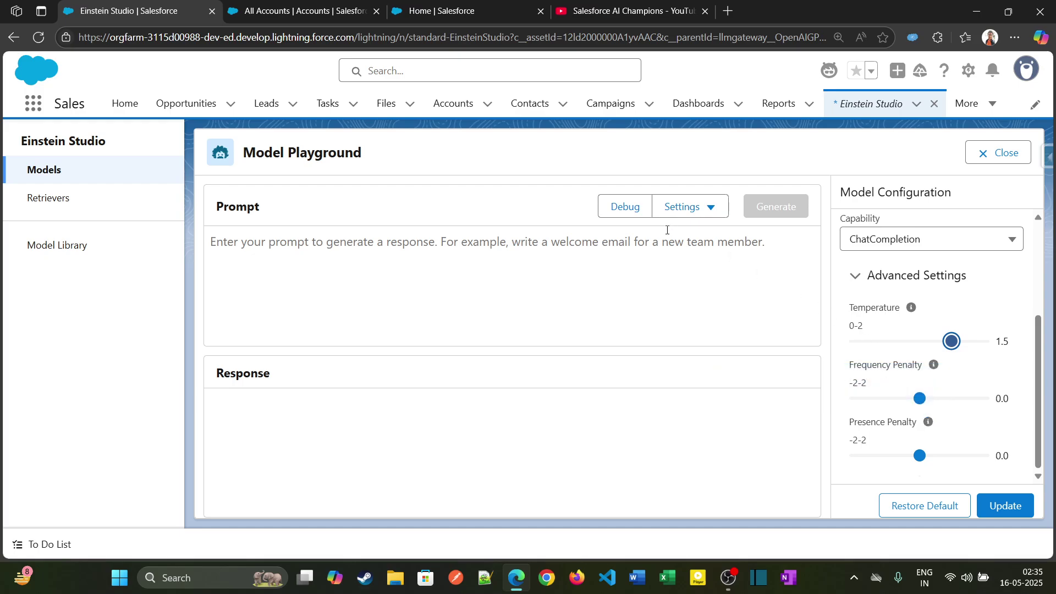
# Enter the prompt "write a simple prompt for write a simple story about a dog within 50 words." and generate a response
pyautogui.scroll(3, 931, 275)
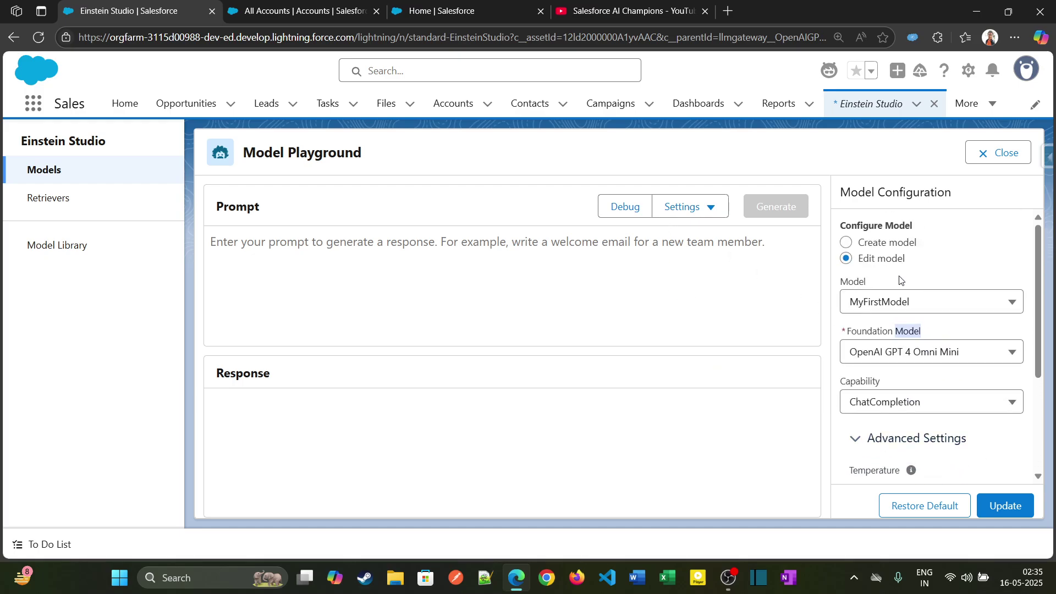
pyautogui.click(646, 263)
pyautogui.press('super+v')
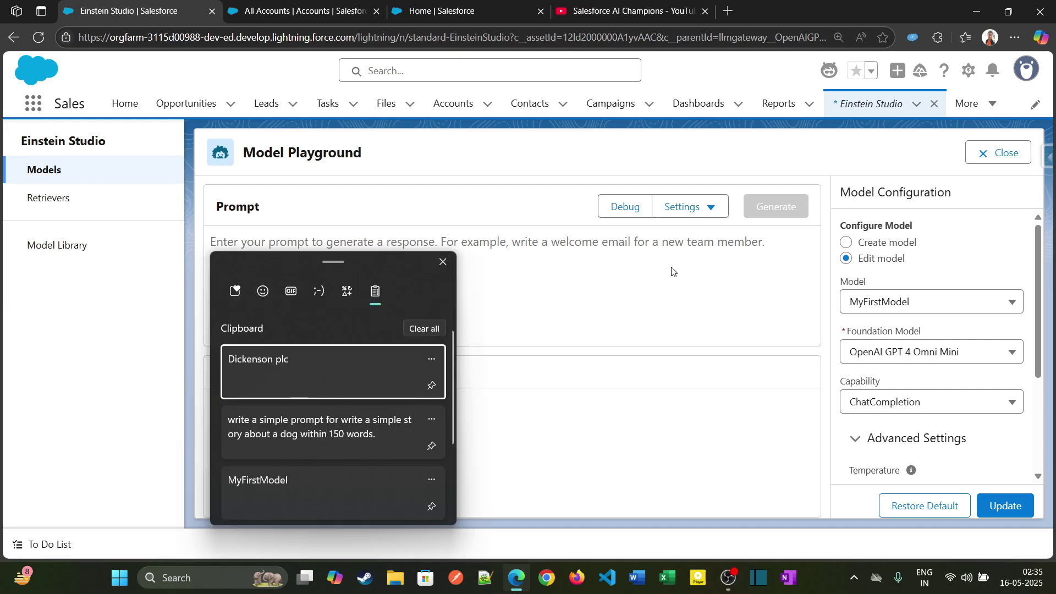
pyautogui.click(352, 436)
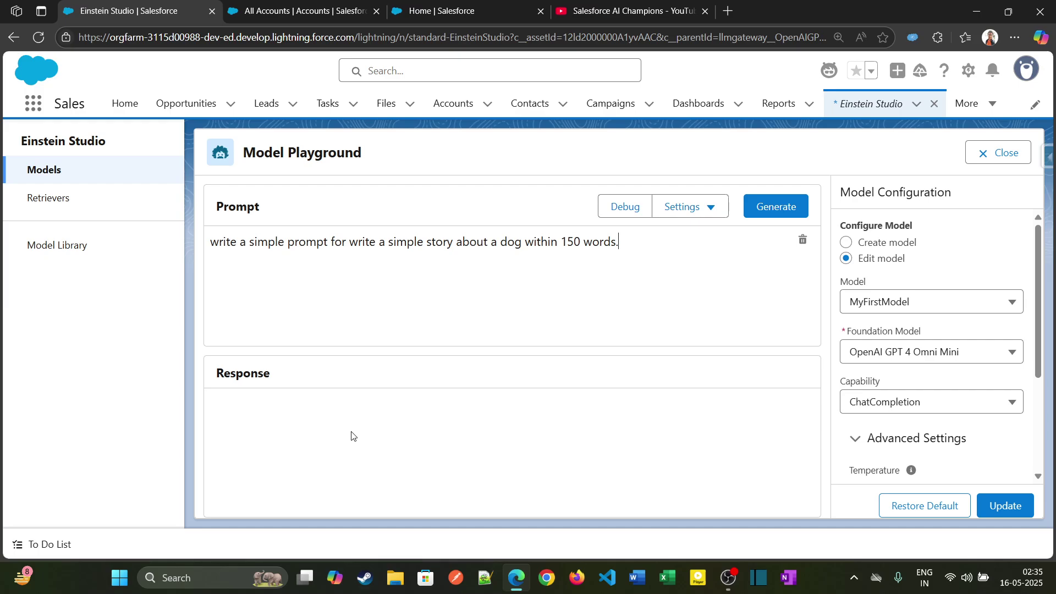
pyautogui.click(568, 241)
pyautogui.press('BackSpace')
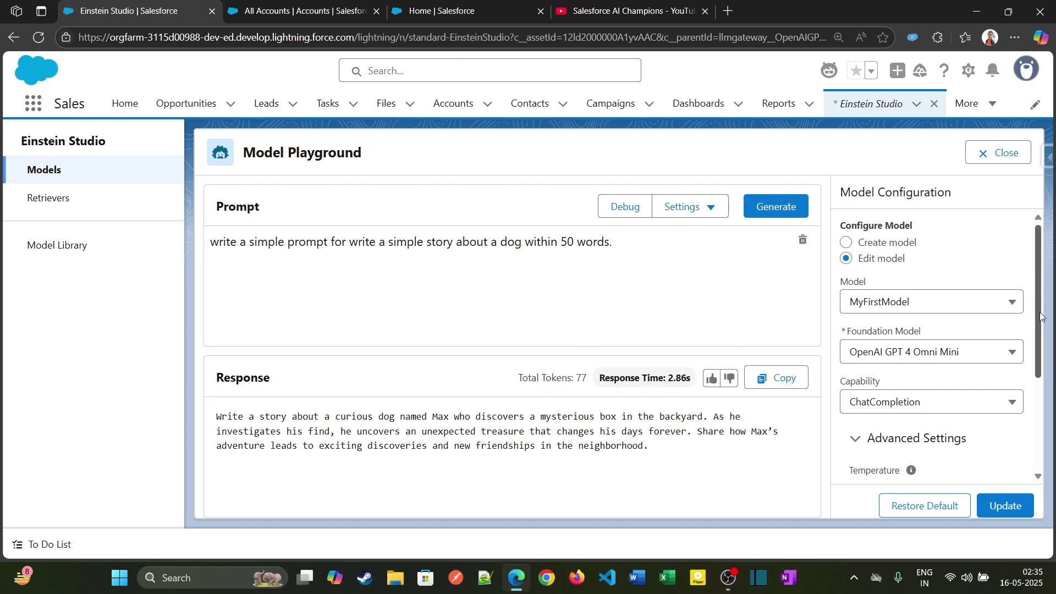
# Lower the model's temperature to 0.3 and generate a new response to the same prompt
pyautogui.moveTo(1042, 311); pyautogui.dragTo(1043, 399)
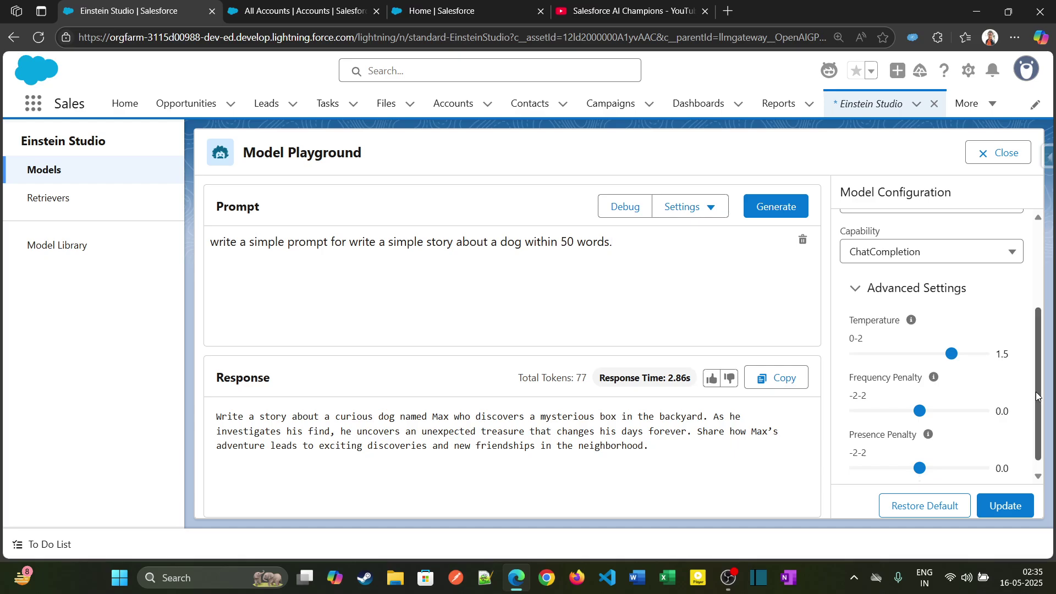
pyautogui.moveTo(951, 353); pyautogui.dragTo(878, 363)
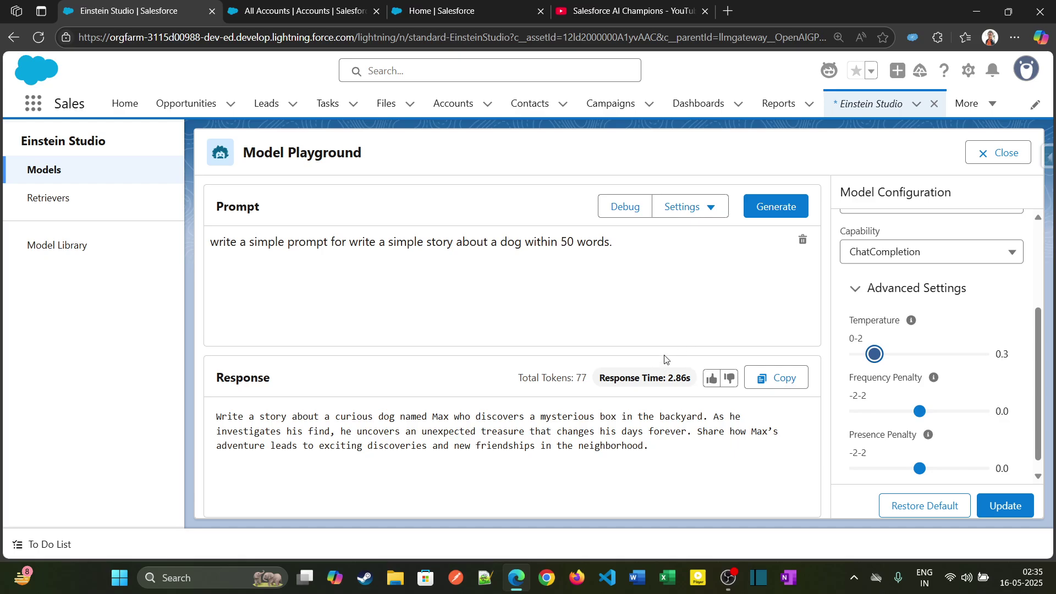
pyautogui.click(775, 207)
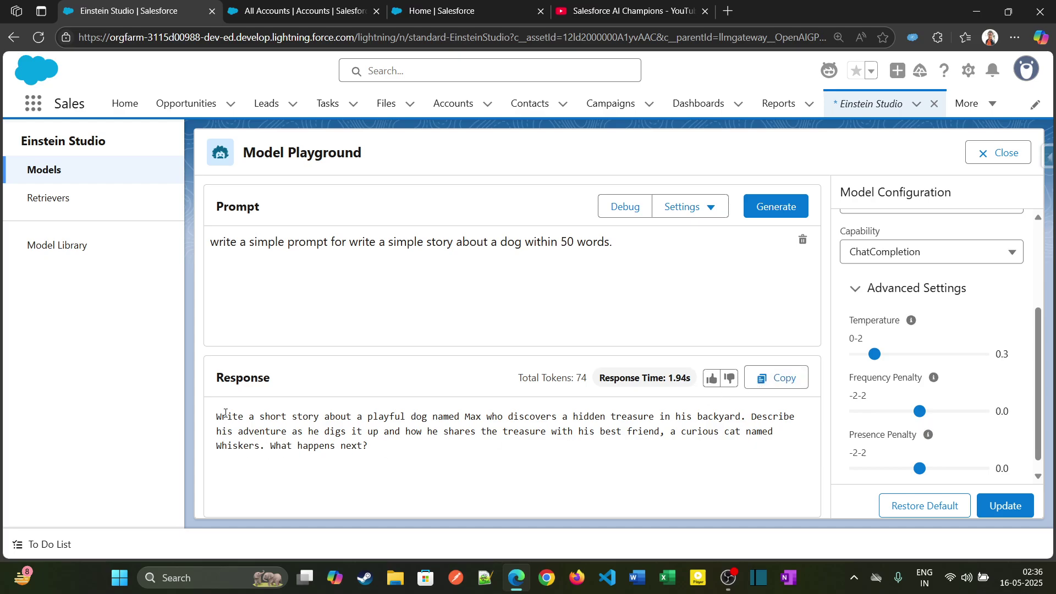
# Set the model's temperature to 0.5, regenerate the response and examine its text
pyautogui.moveTo(874, 354); pyautogui.dragTo(887, 356)
pyautogui.click(775, 206)
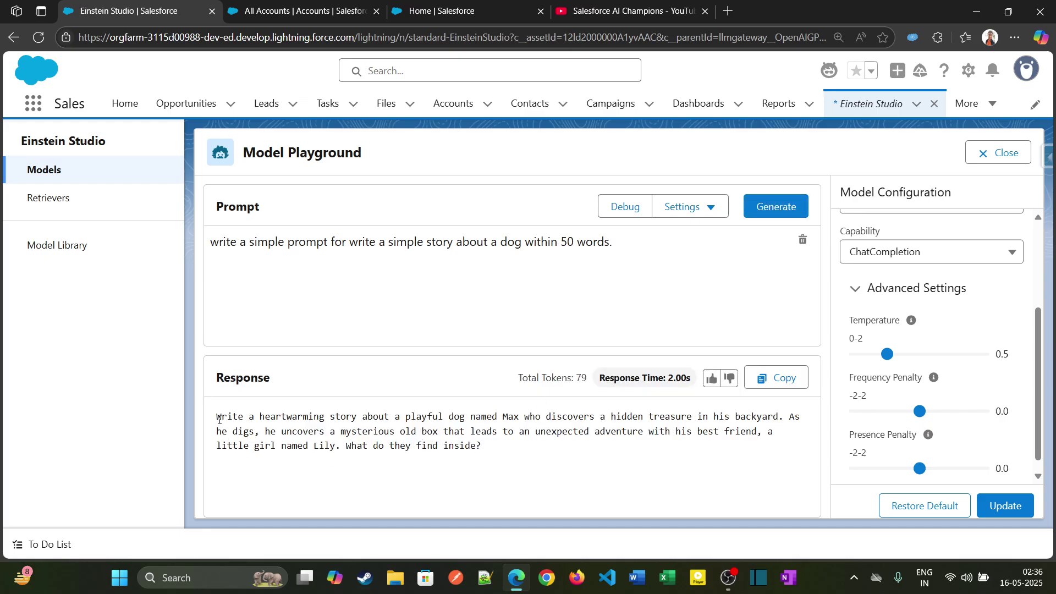
pyautogui.moveTo(216, 417); pyautogui.dragTo(496, 453)
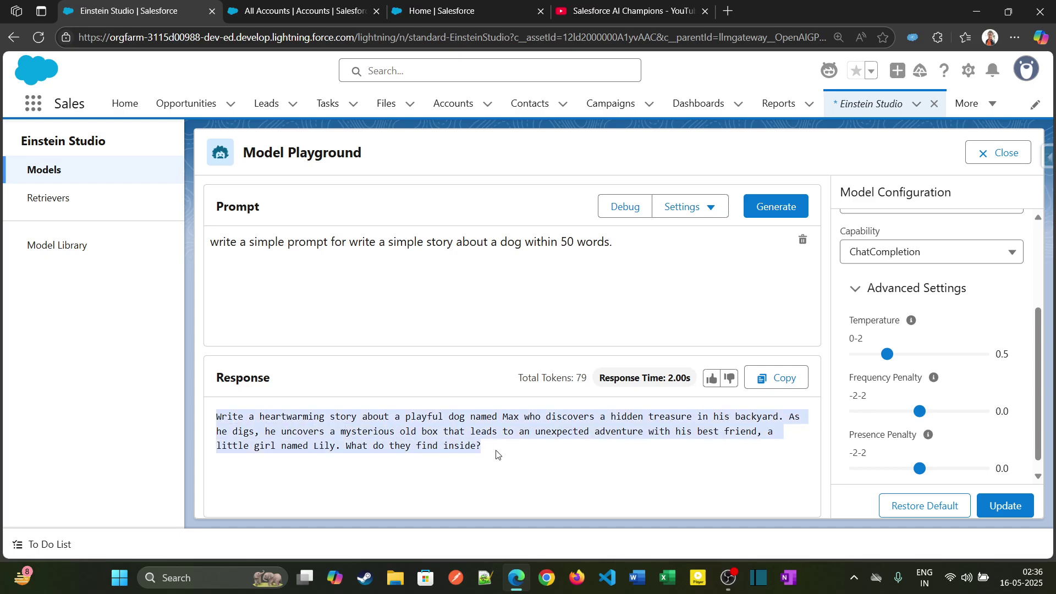
pyautogui.click(496, 454)
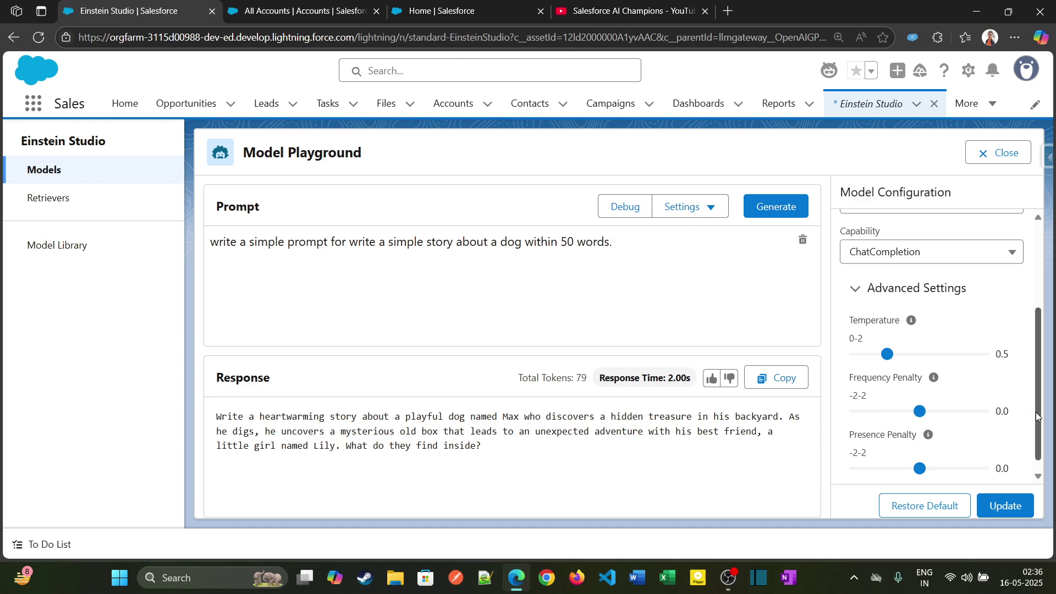
# Save the configuration by updating the existing MyFirstModel rather than saving it as a new model
pyautogui.moveTo(1039, 420)
pyautogui.mouseDown()
pyautogui.moveTo(1049, 374)
pyautogui.moveTo(1050, 432)
pyautogui.mouseUp()
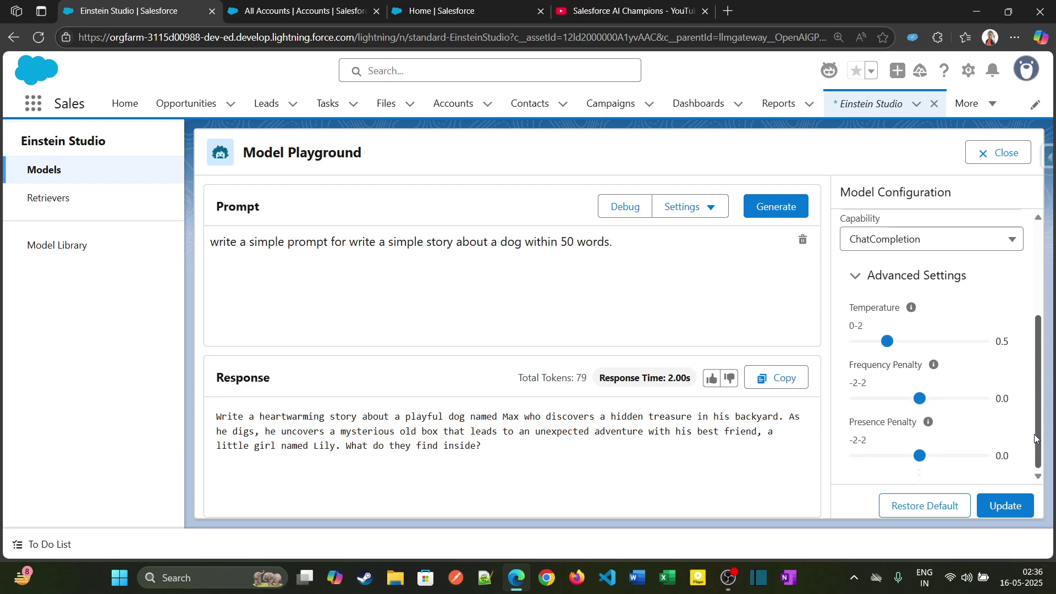
pyautogui.click(1015, 507)
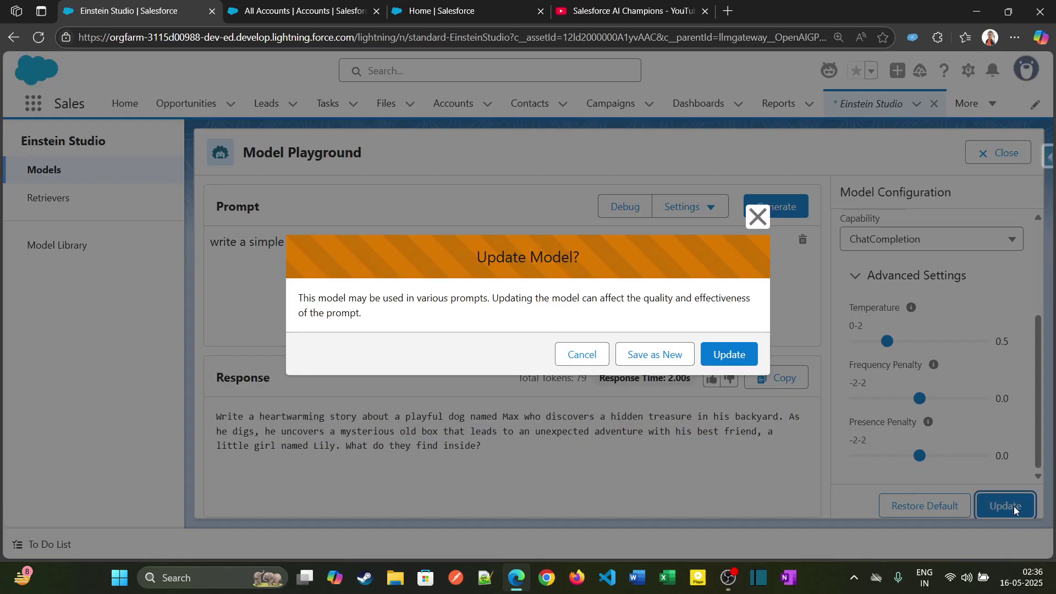
pyautogui.click(732, 360)
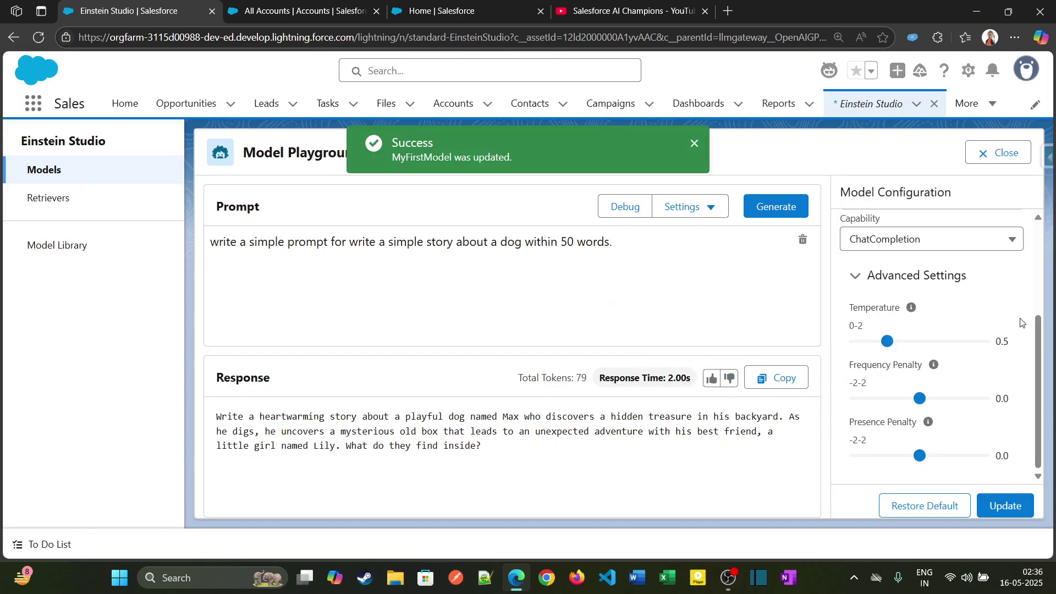
pyautogui.scroll(3, 1021, 330)
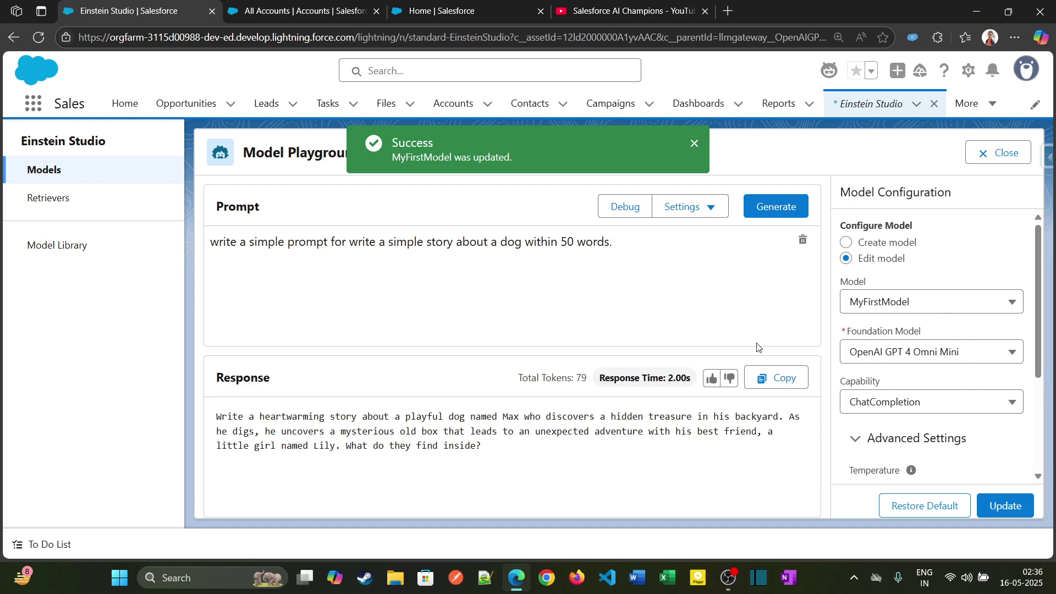
# Switch to Salesforce Setup, search the setup pages for "promp" and open Prompt Builder
pyautogui.click(694, 143)
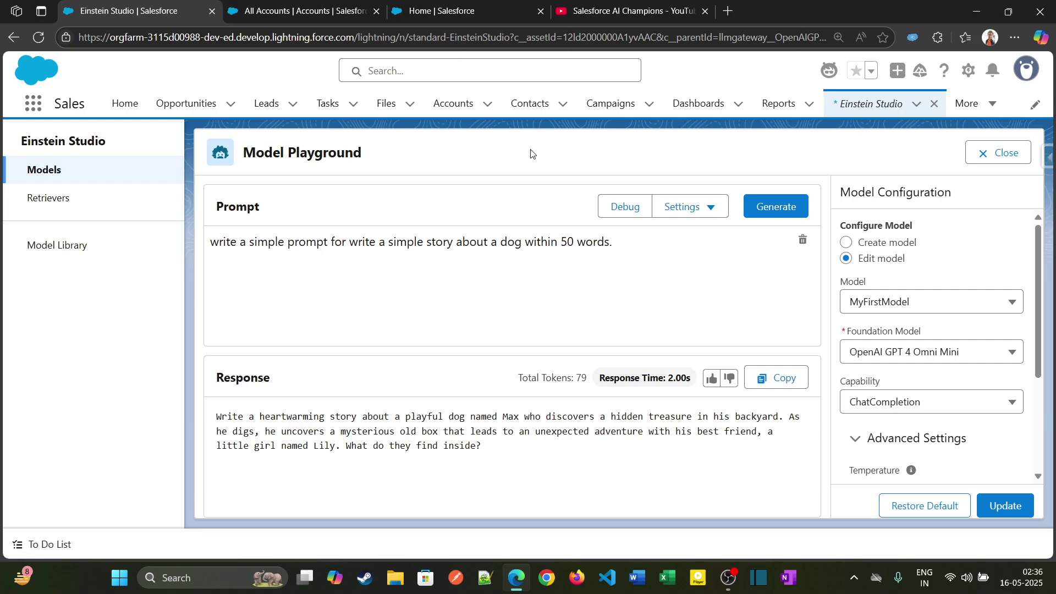
pyautogui.click(424, 11)
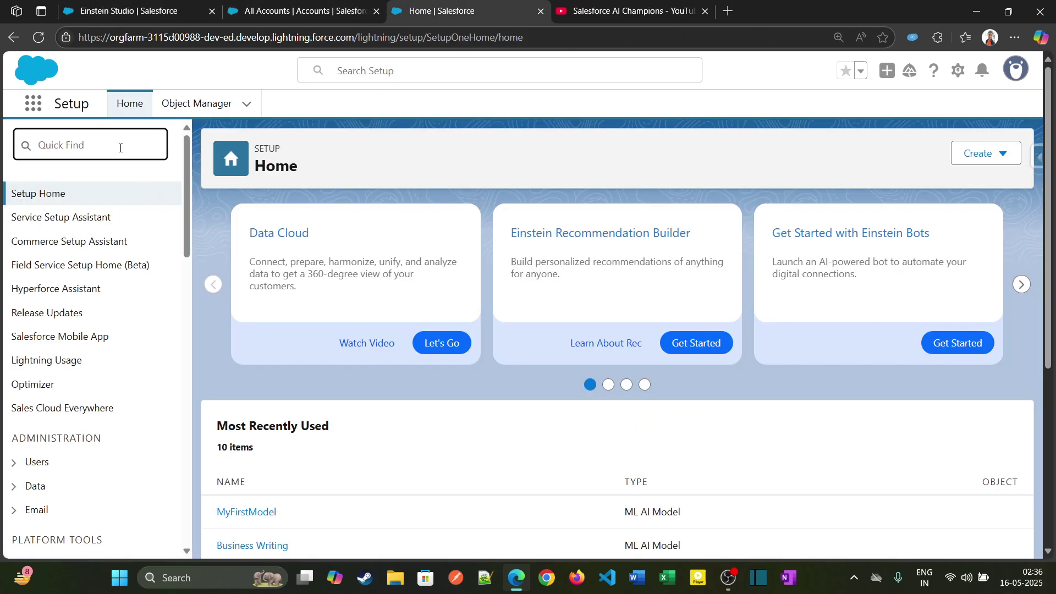
pyautogui.click(120, 147)
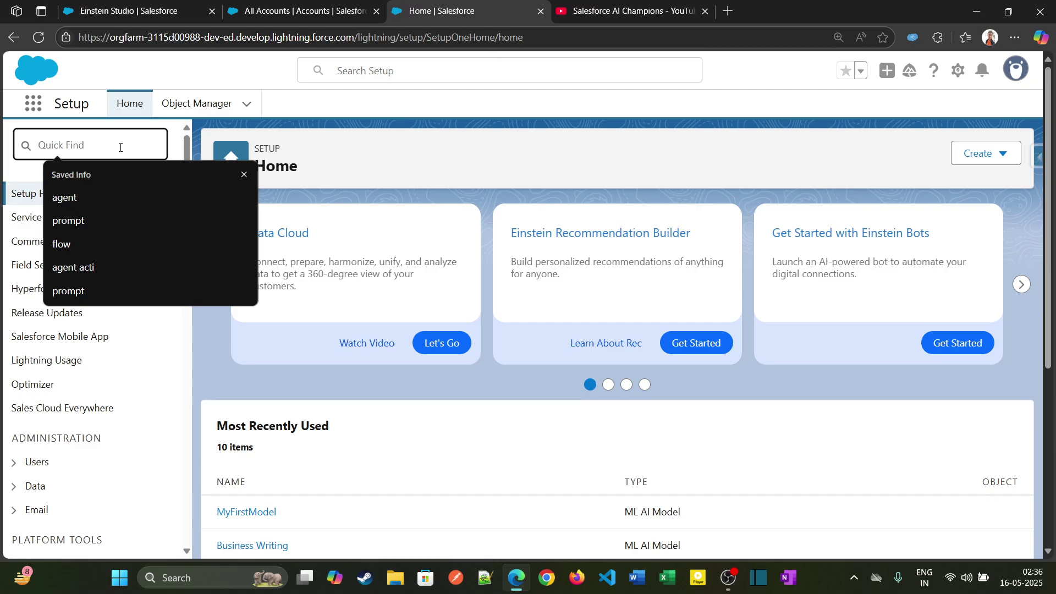
pyautogui.write('promp')
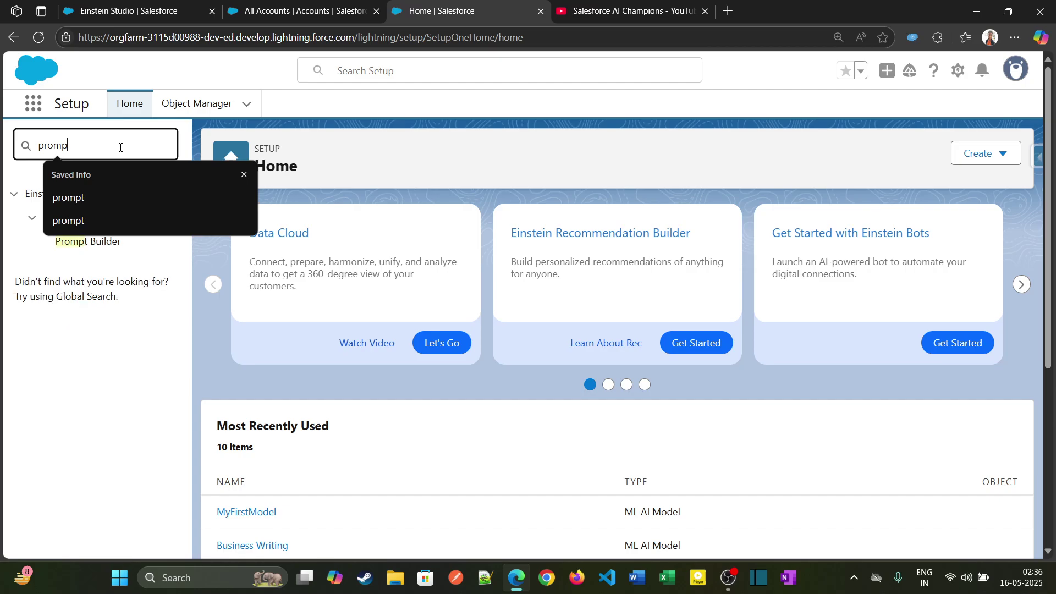
pyautogui.click(123, 371)
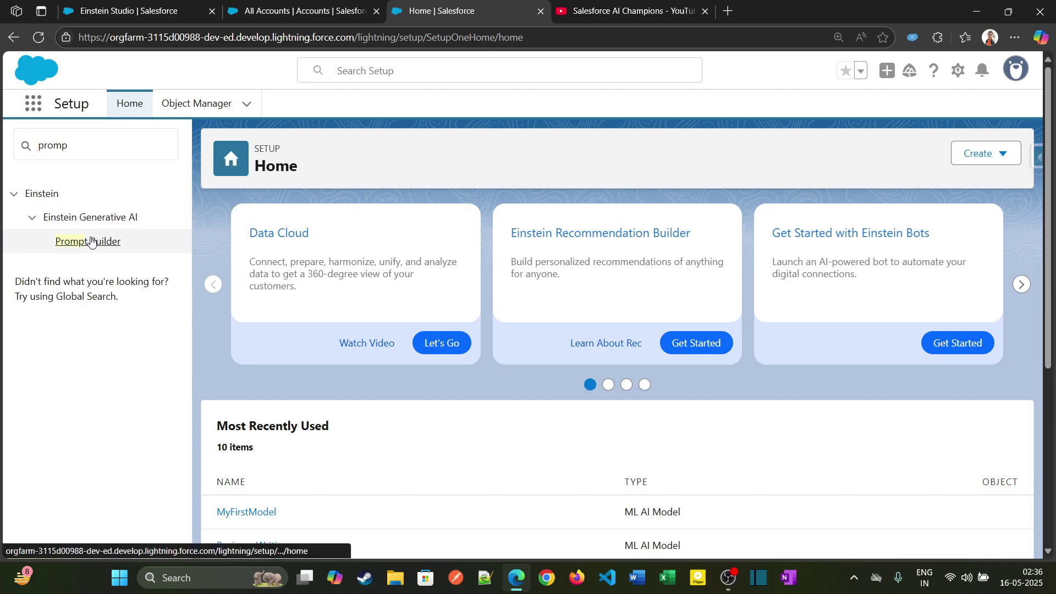
pyautogui.click(91, 241)
# Find "account" in the list of prompt templates and open the custom record summary template Account Summary Custom
pyautogui.scroll(-5, 341, 373)
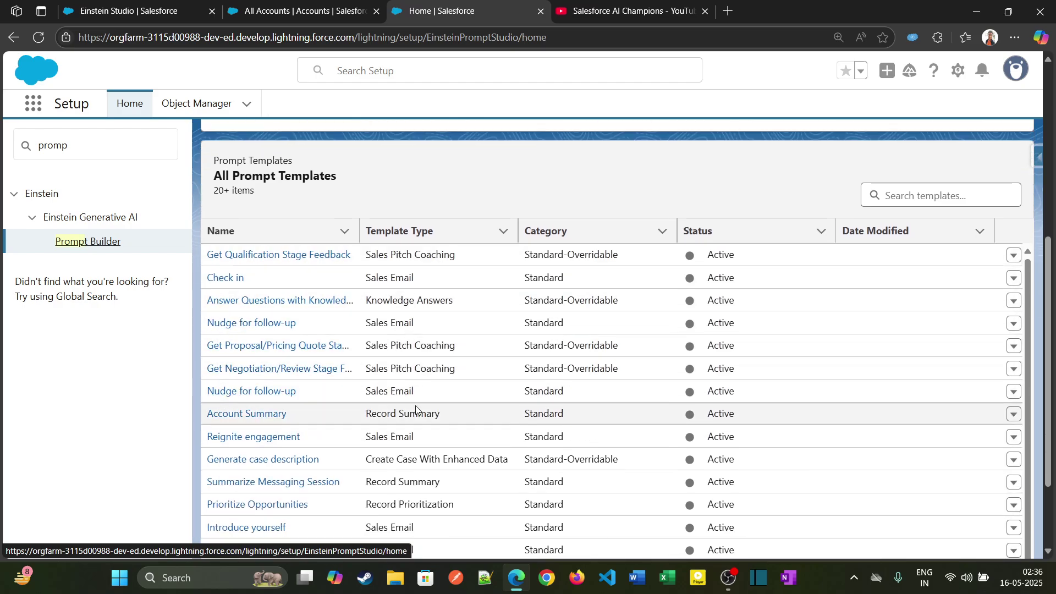
pyautogui.scroll(3, 601, 345)
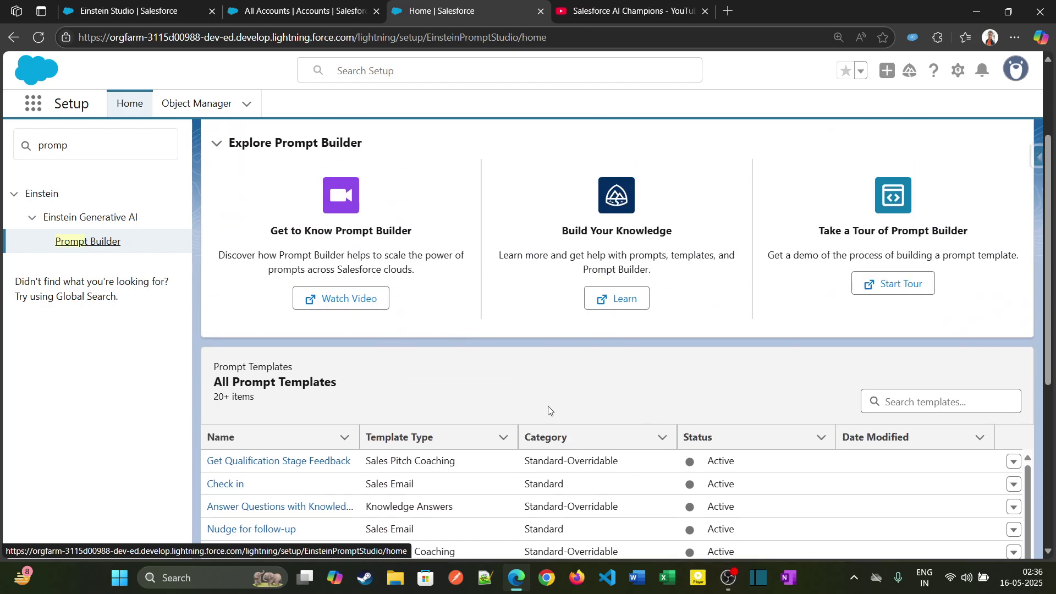
pyautogui.scroll(-3, 548, 410)
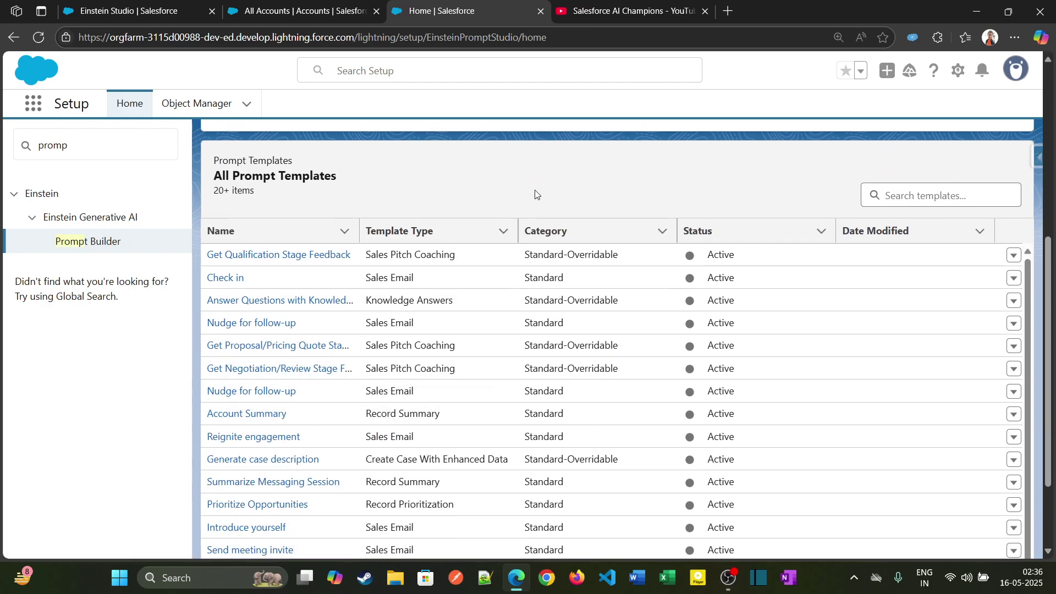
pyautogui.hotkey('ctrl', 'f')
pyautogui.write('account')
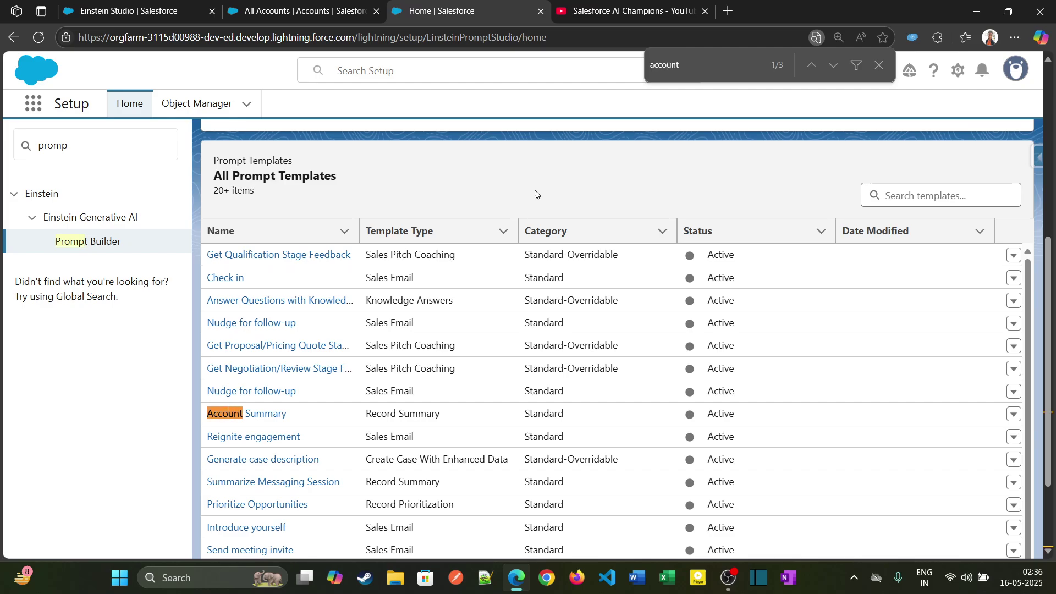
pyautogui.press('Return')
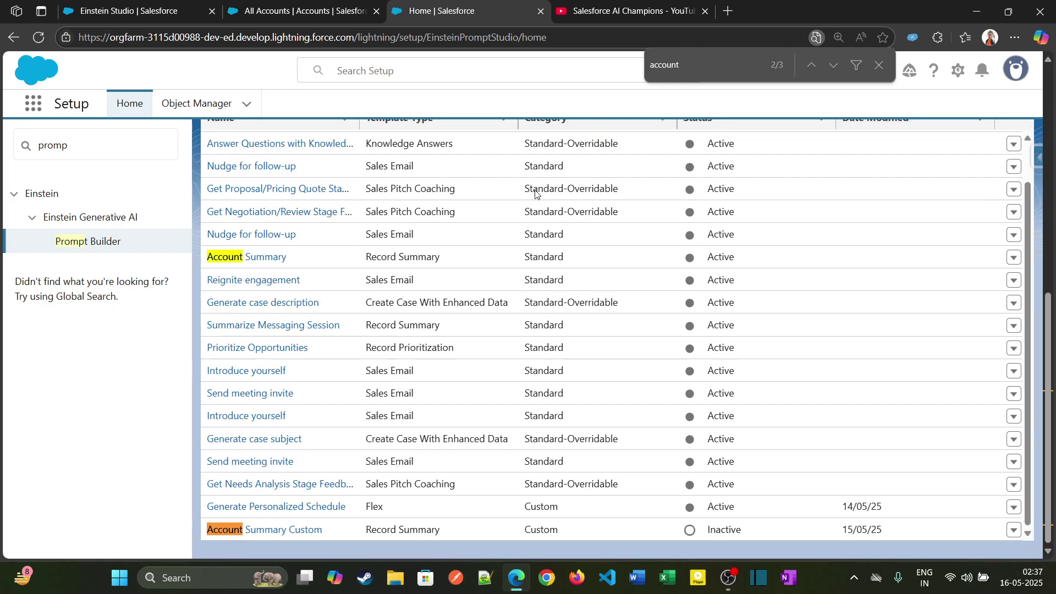
pyautogui.click(302, 529)
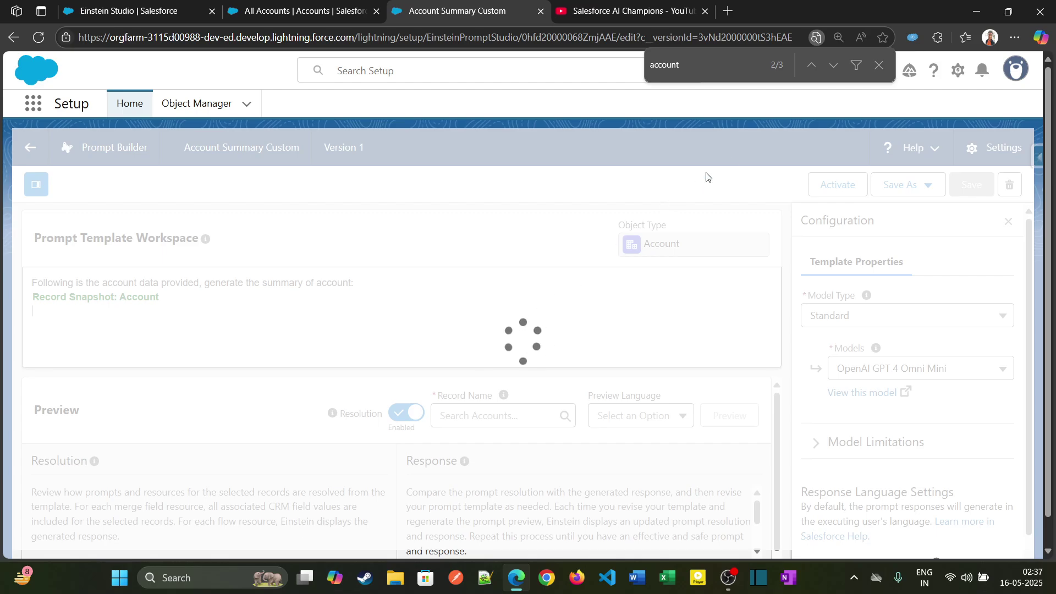
pyautogui.click(878, 65)
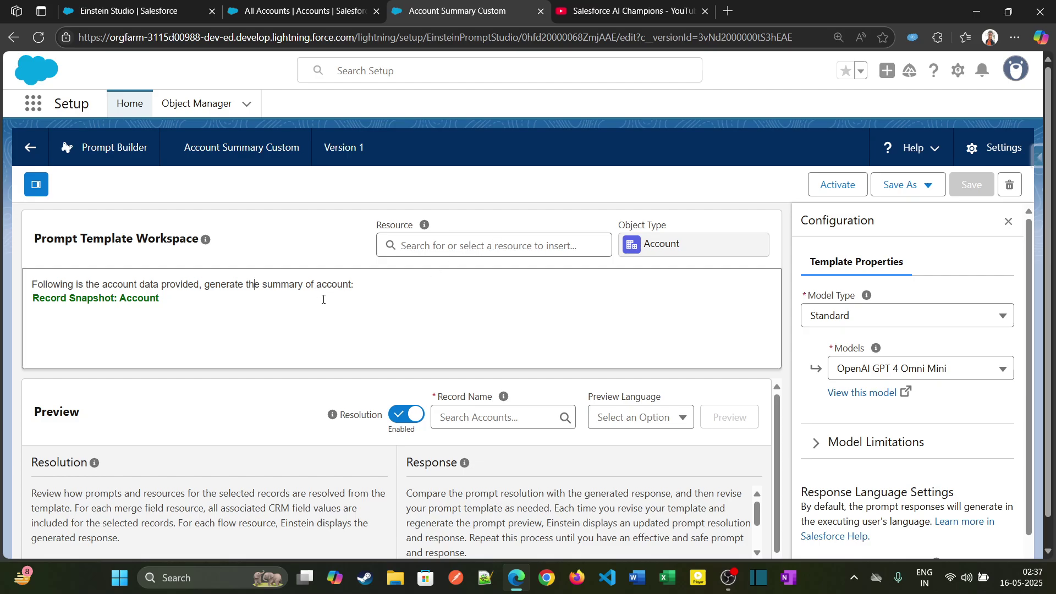
# Examine the Account resources that can be inserted, including Record Snapshot, and the snapshot reference already in the template text
pyautogui.click(490, 242)
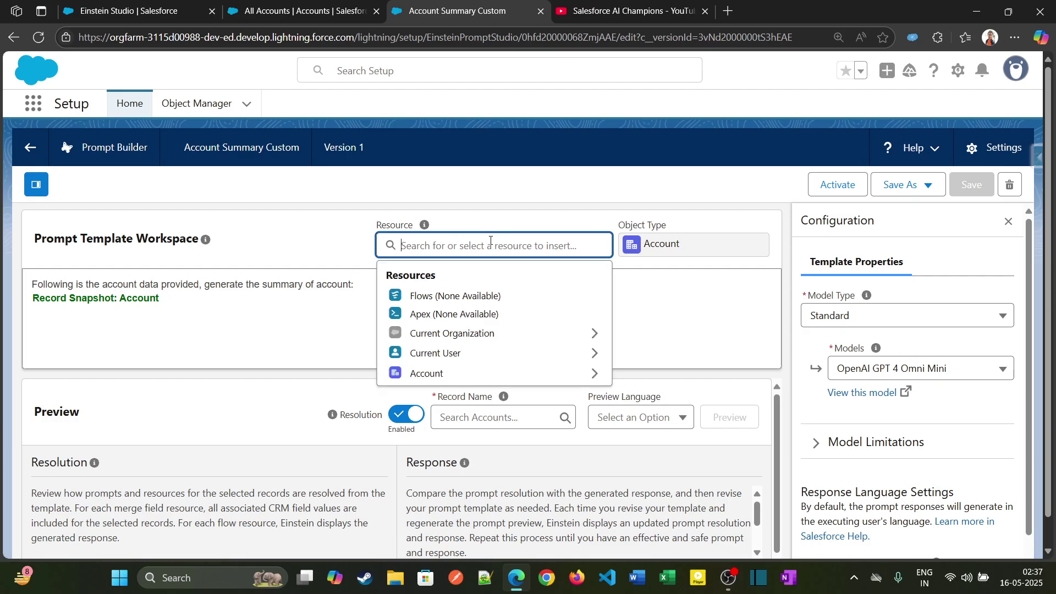
pyautogui.click(467, 374)
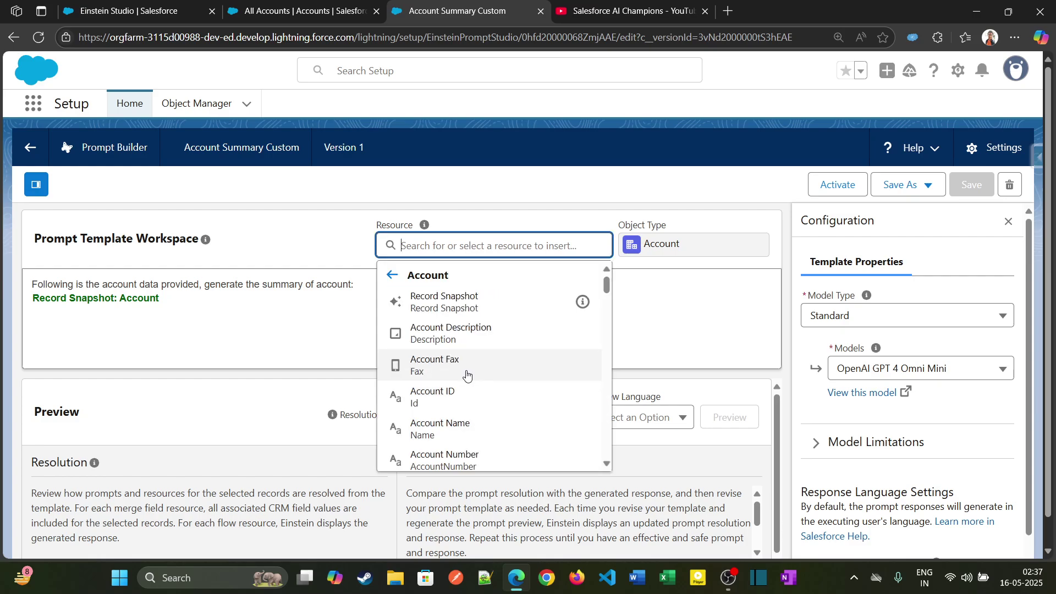
pyautogui.moveTo(582, 302)
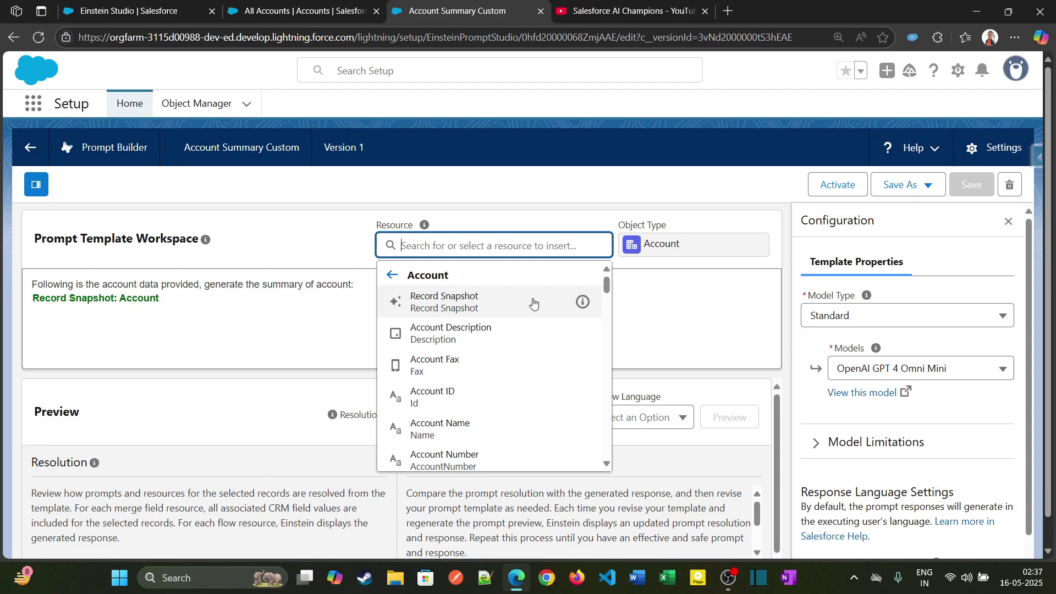
pyautogui.click(219, 311)
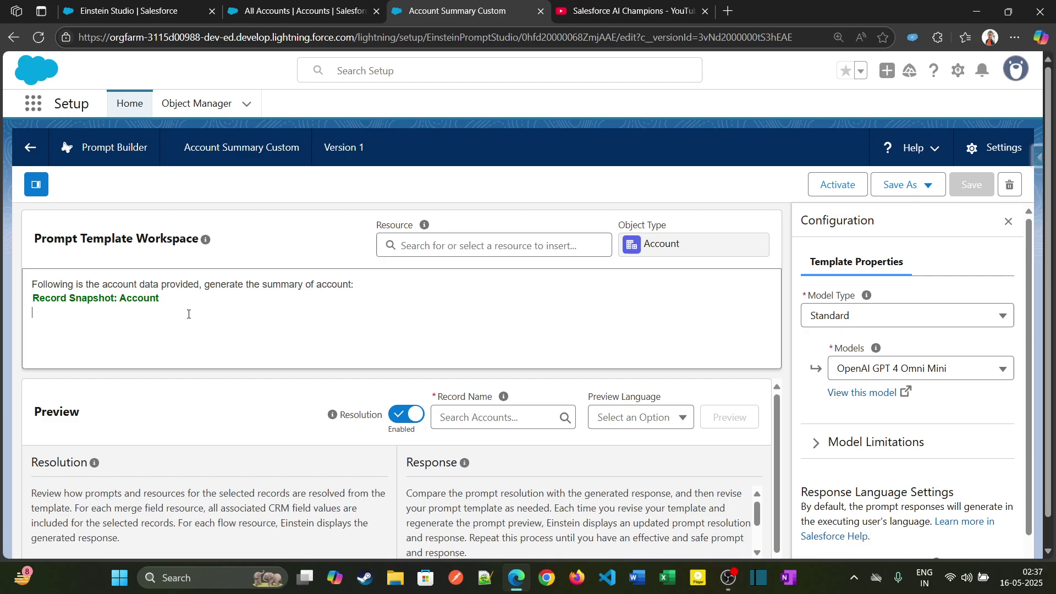
pyautogui.moveTo(188, 311); pyautogui.dragTo(25, 292)
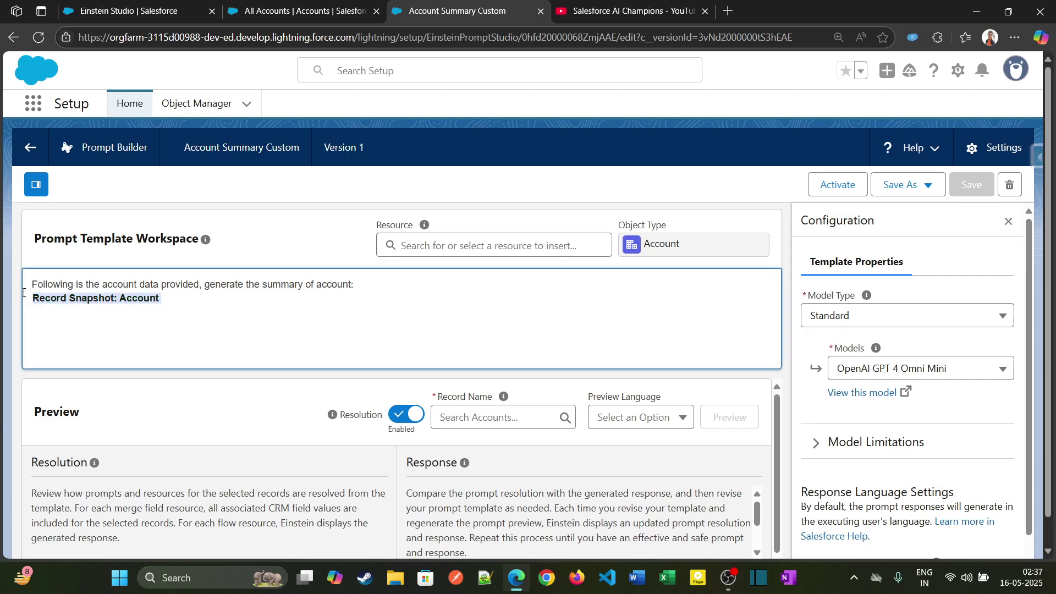
pyautogui.click(207, 311)
pyautogui.scroll(-1, 187, 358)
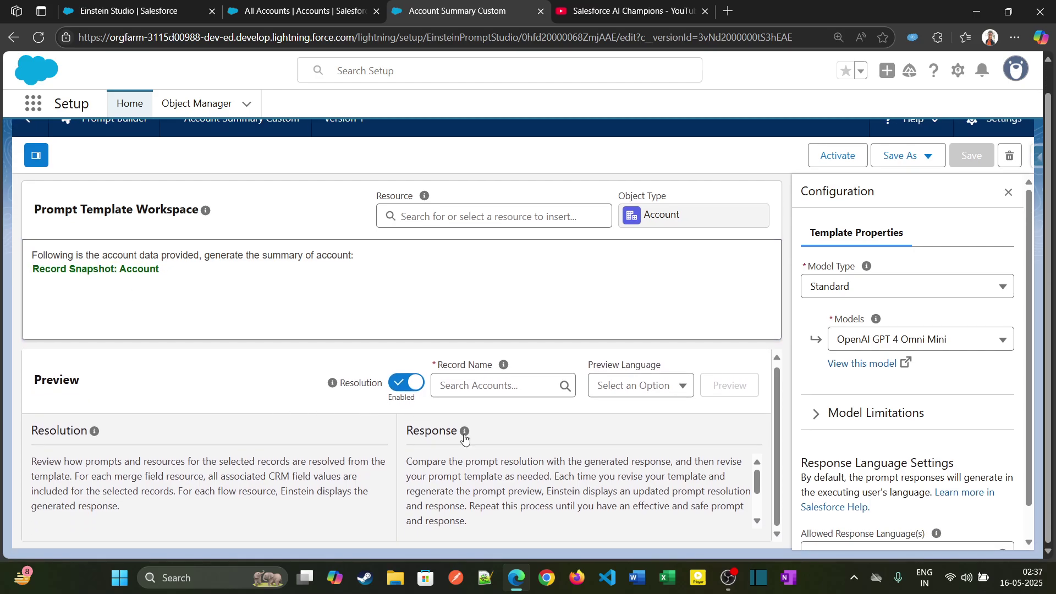
# Copy the account name Dickenson plc from the All Accounts list without editing the record
pyautogui.click(294, 14)
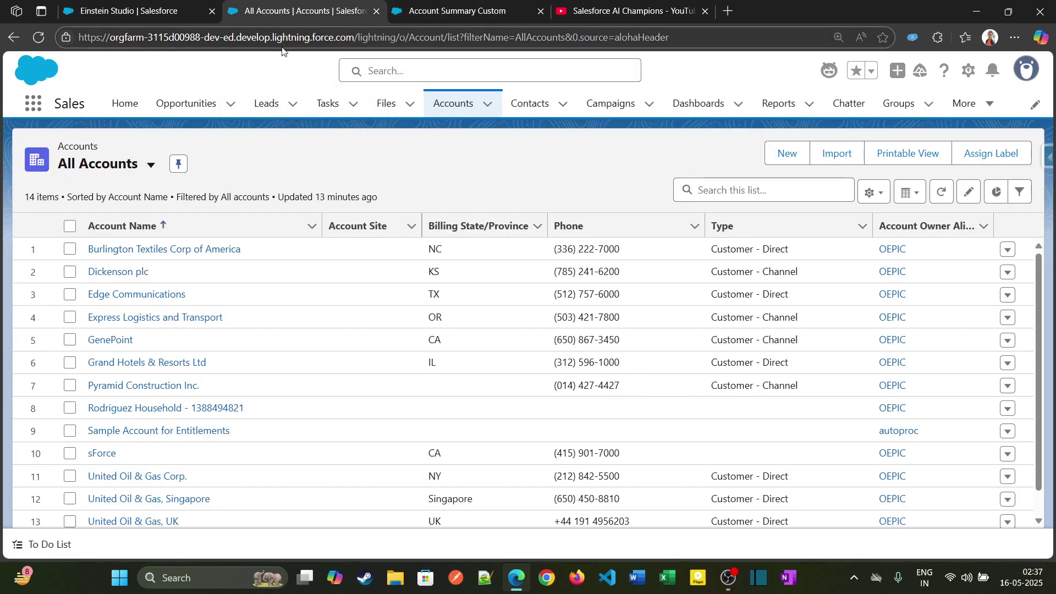
pyautogui.click(305, 272)
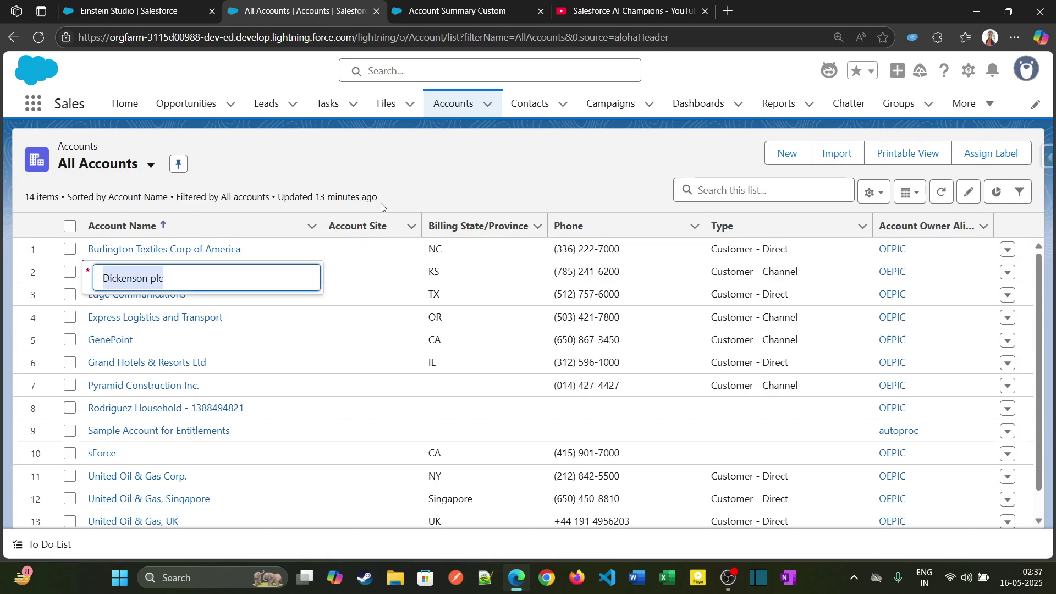
pyautogui.press('Escape')
# Preview the Account Summary Custom template for the record Dickenson plc with English as the preview language
pyautogui.click(432, 8)
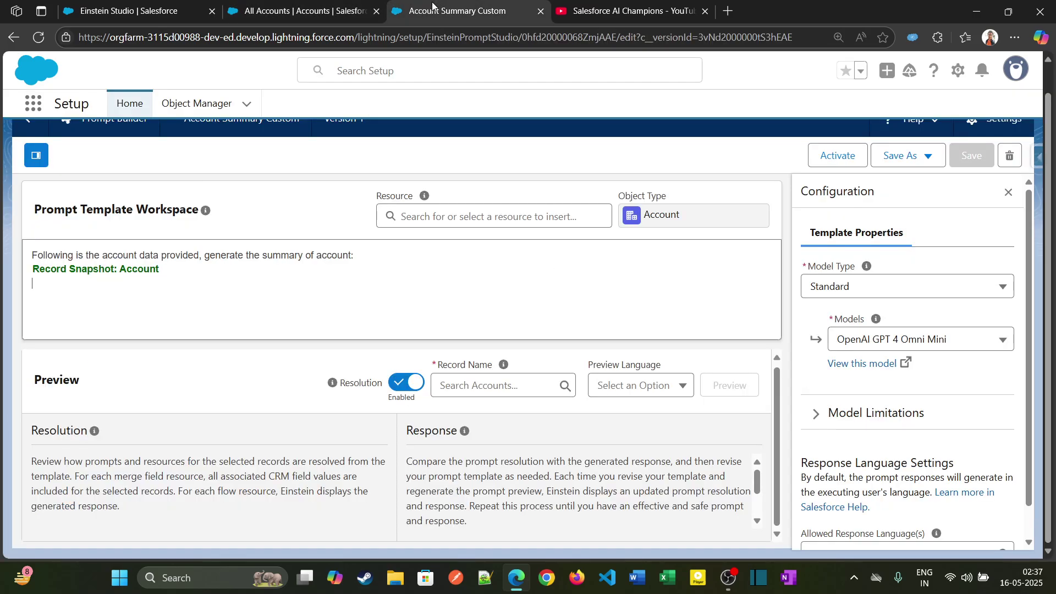
pyautogui.click(481, 387)
pyautogui.write('Dickenson plc')
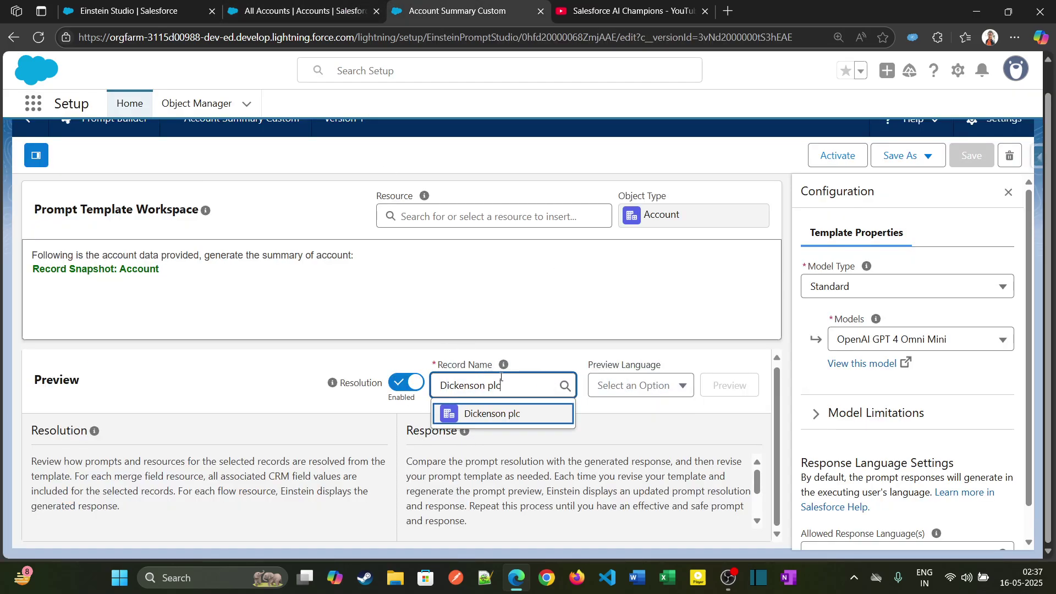
pyautogui.click(518, 416)
pyautogui.click(668, 393)
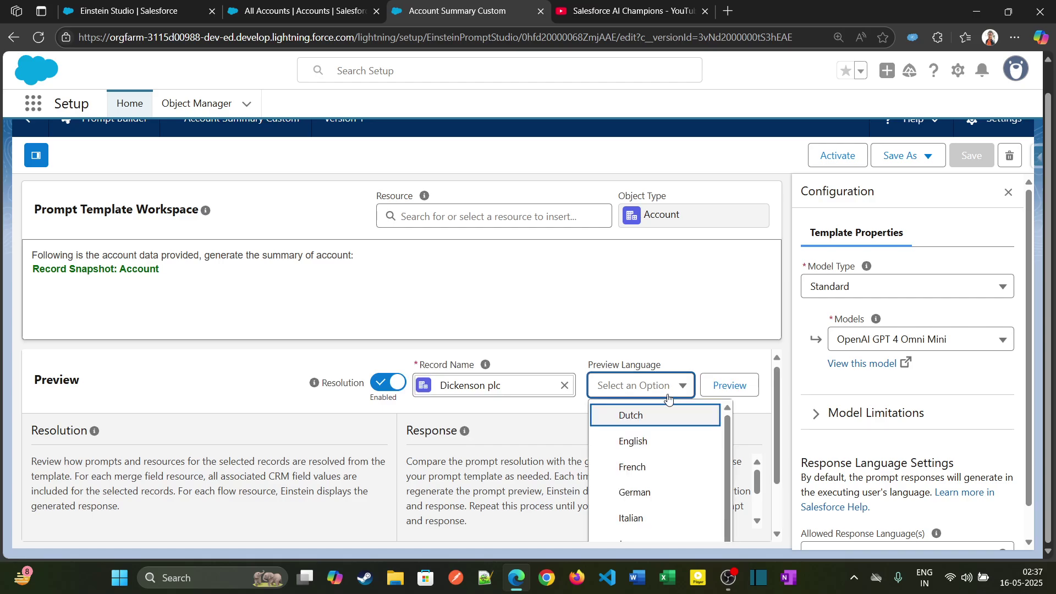
pyautogui.click(661, 448)
pyautogui.click(721, 392)
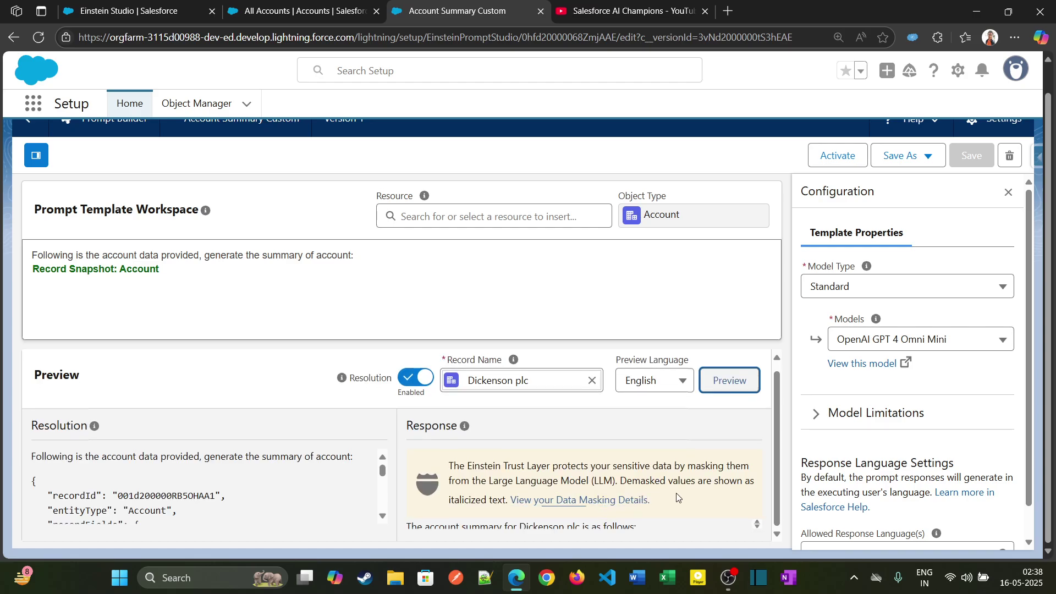
# Reduce the page zoom to 90% and read through the generated account summary in the preview response
pyautogui.hotkey('ctrl', '-')
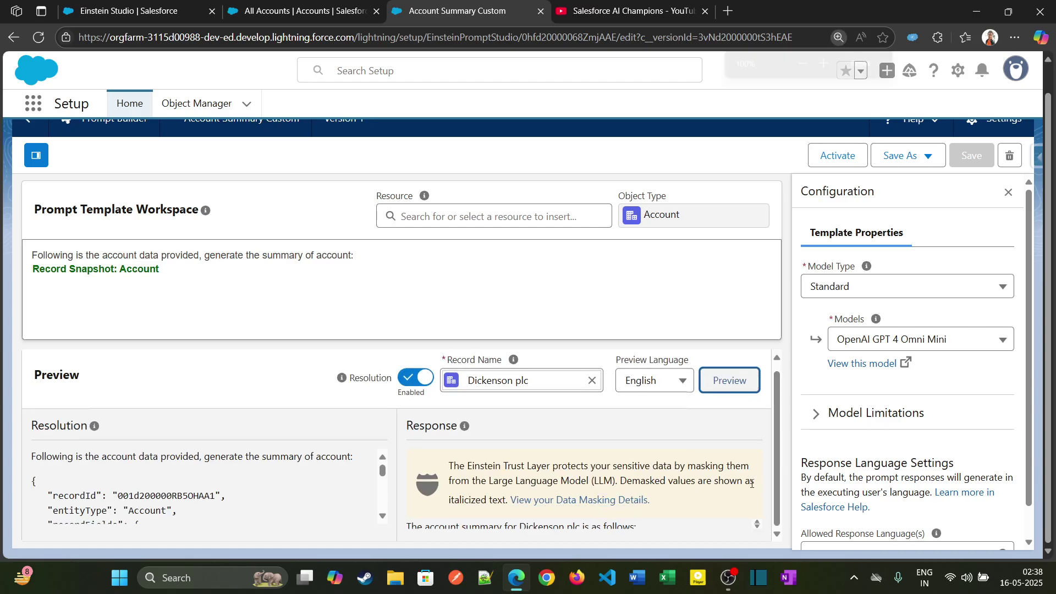
pyautogui.scroll(-3, 723, 497)
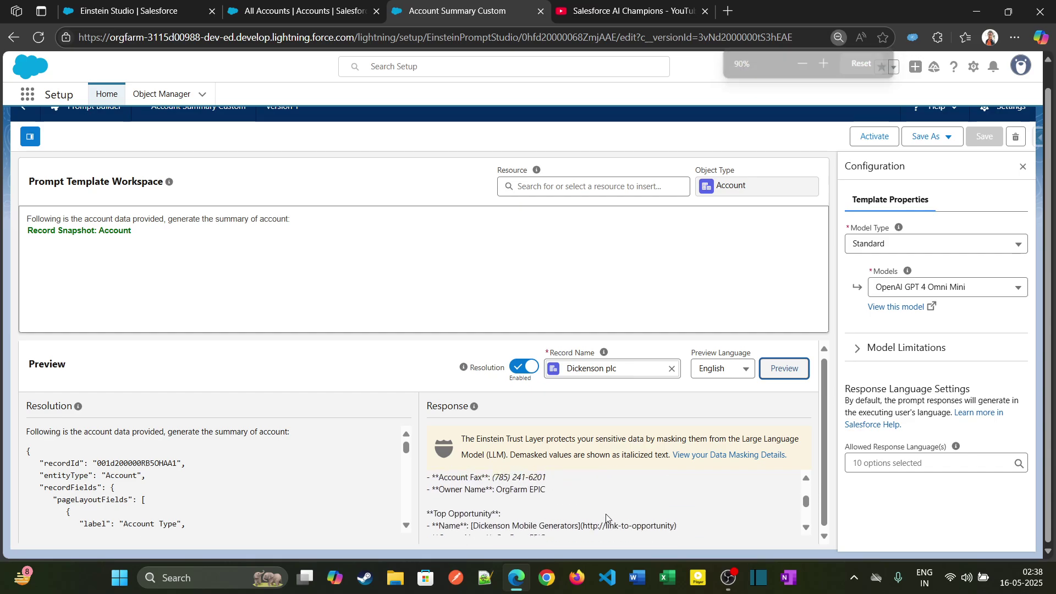
pyautogui.scroll(3, 722, 498)
pyautogui.moveTo(427, 482); pyautogui.dragTo(572, 521)
pyautogui.scroll(-1, 570, 521)
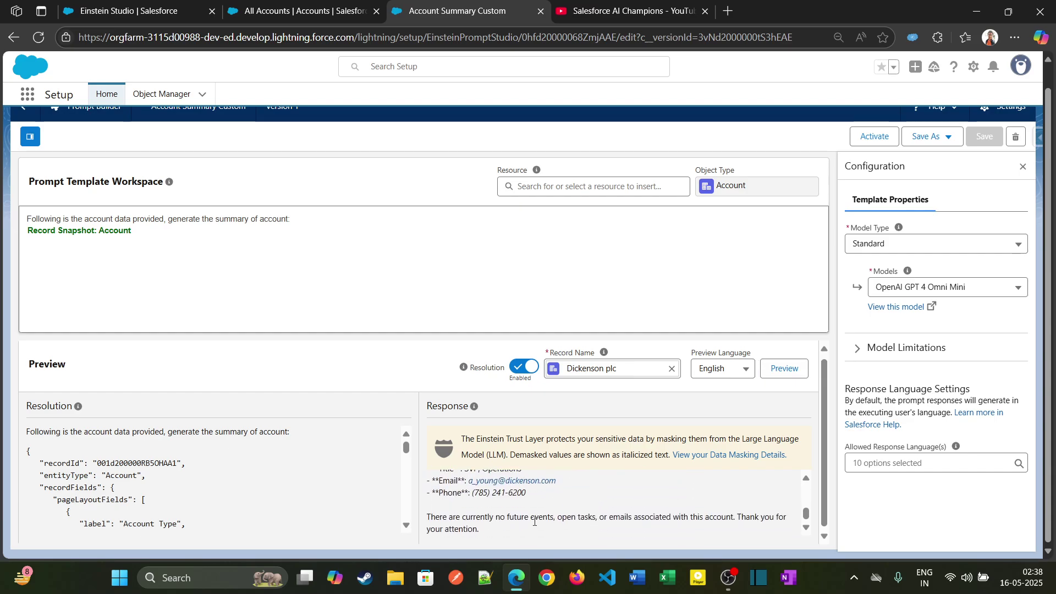
pyautogui.scroll(1, 807, 513)
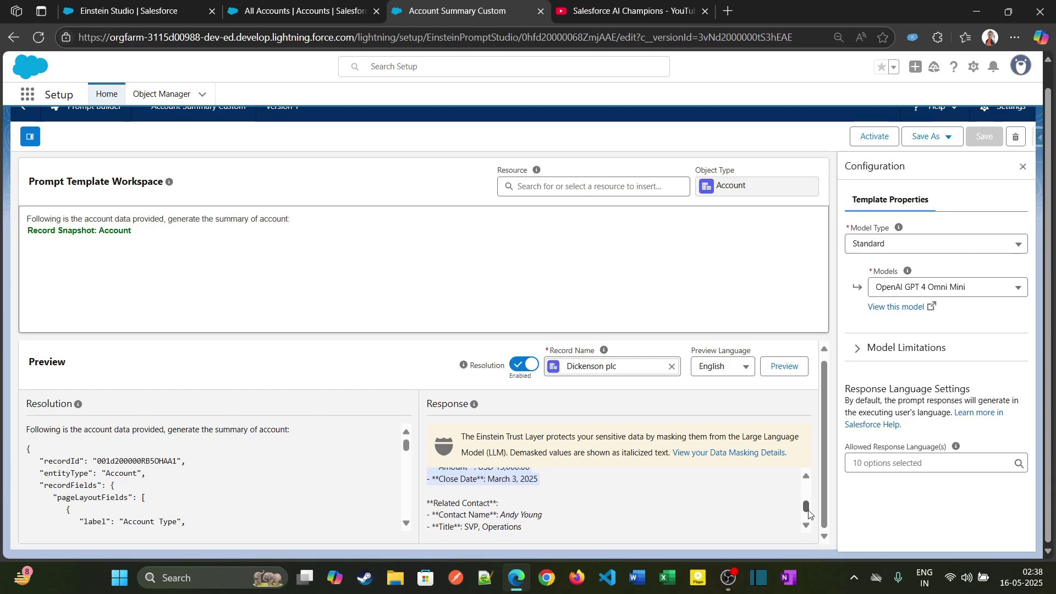
pyautogui.scroll(2, 808, 514)
pyautogui.scroll(-1, 808, 510)
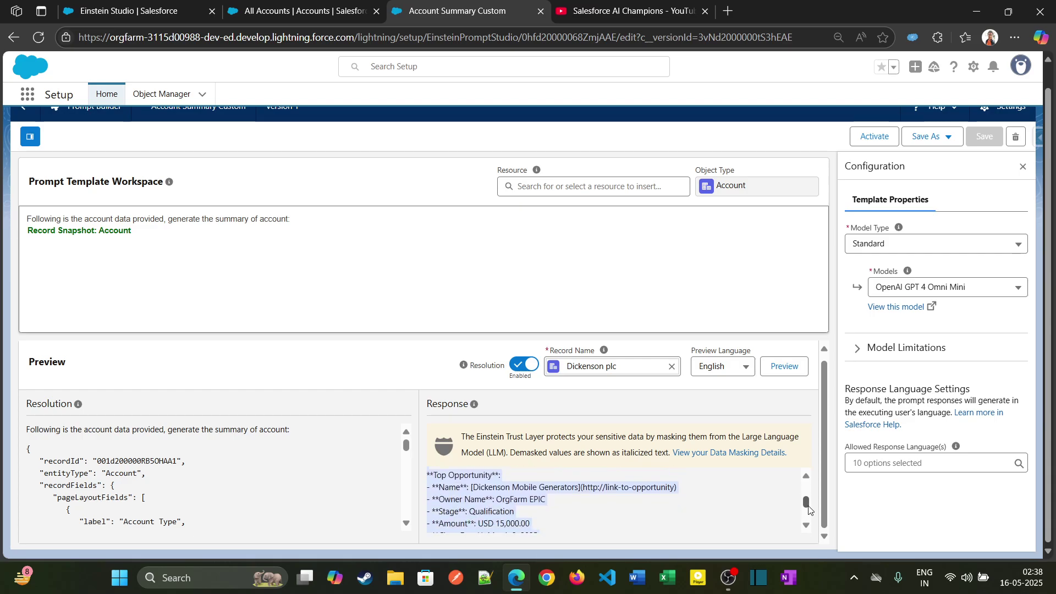
pyautogui.scroll(3, 808, 510)
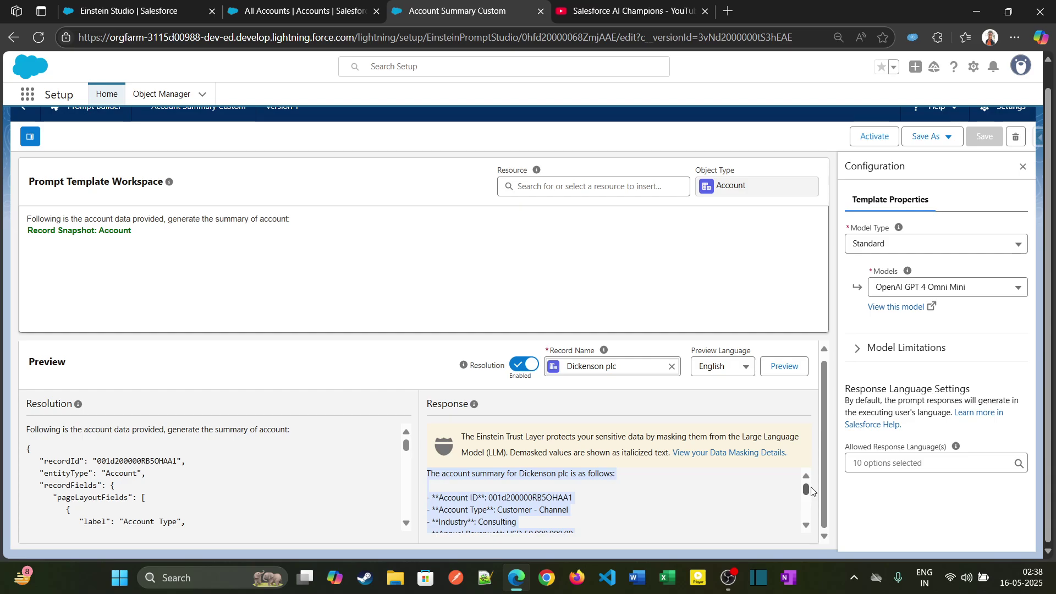
pyautogui.click(703, 493)
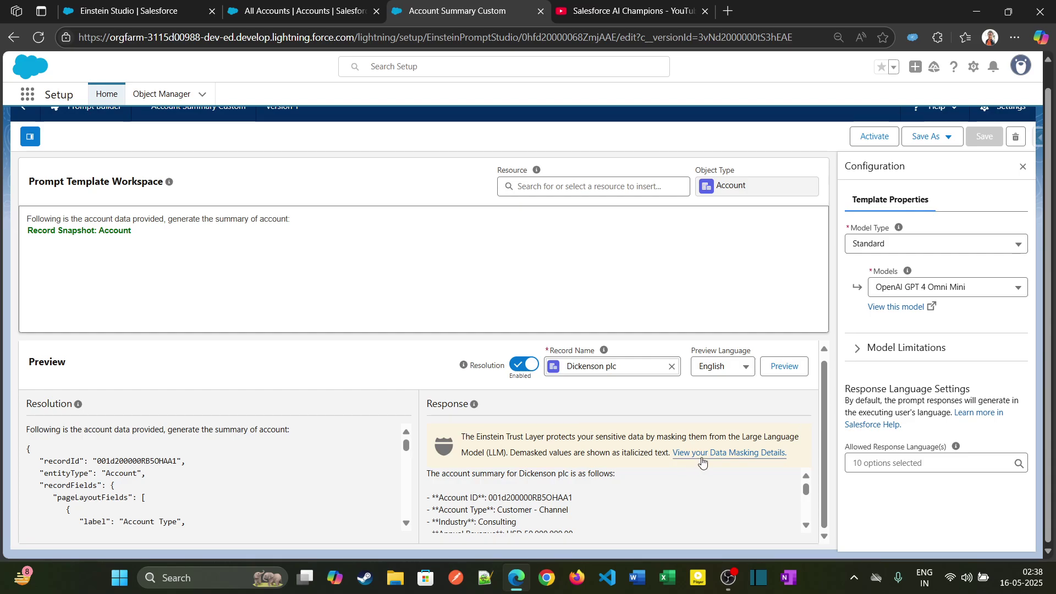
# Review the data masking details of the response, comparing the email and person placeholders with their true values, and close them
pyautogui.click(724, 453)
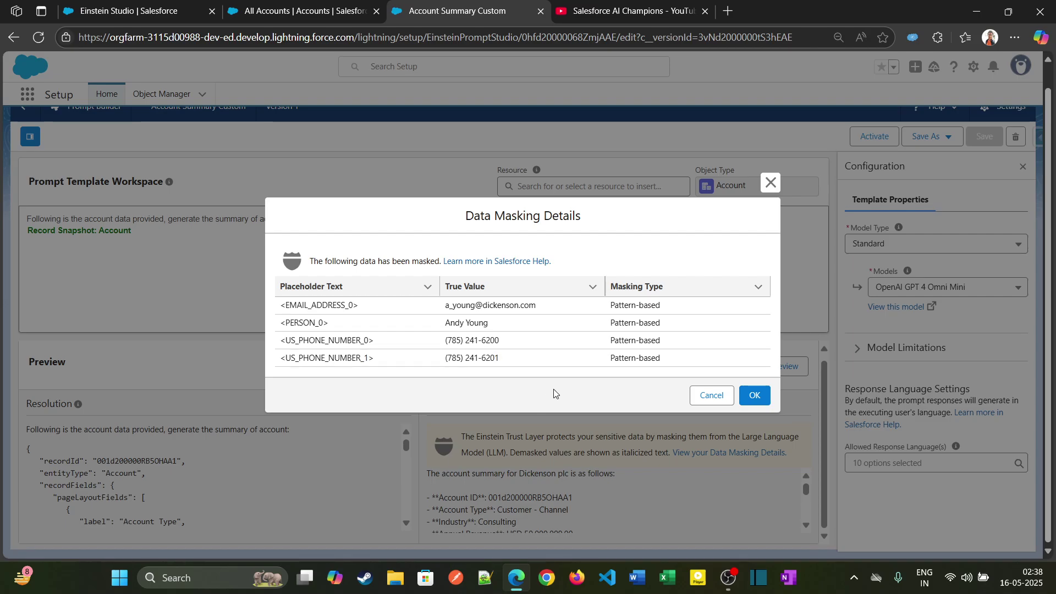
pyautogui.click(352, 306)
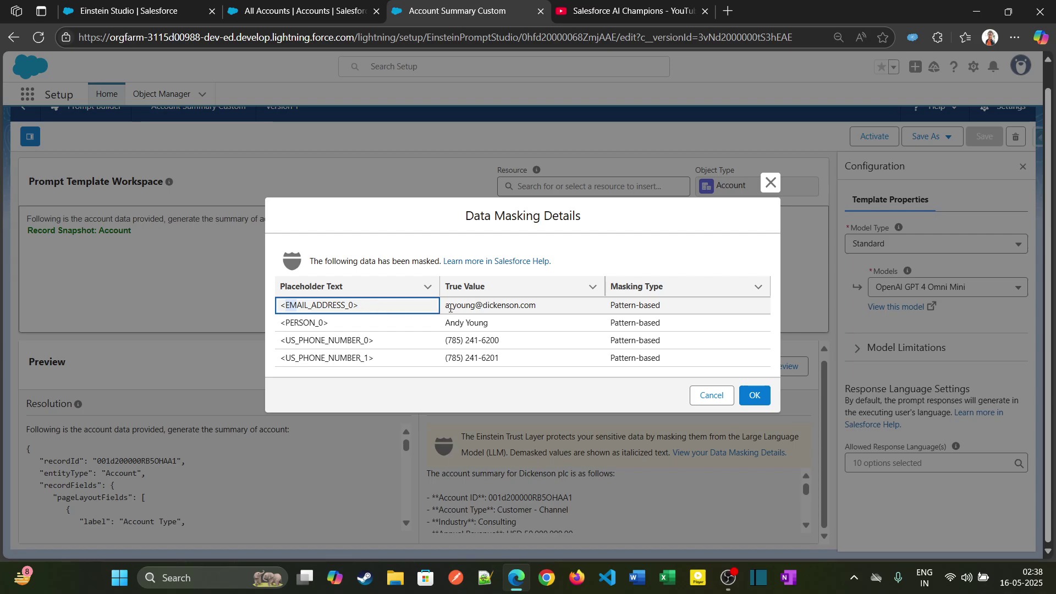
pyautogui.click(300, 325)
pyautogui.doubleClick(303, 324)
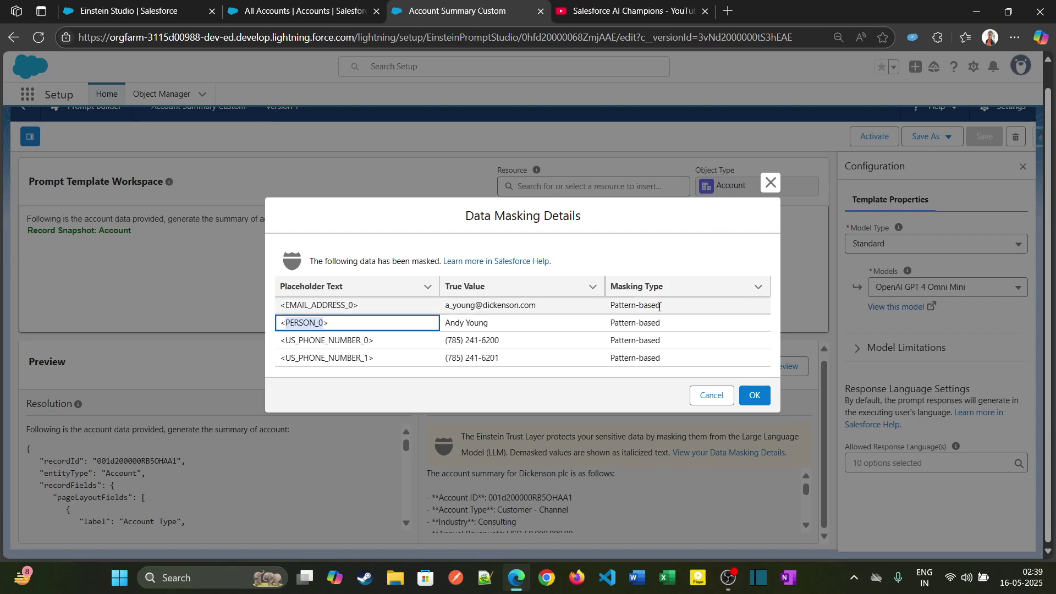
pyautogui.click(770, 182)
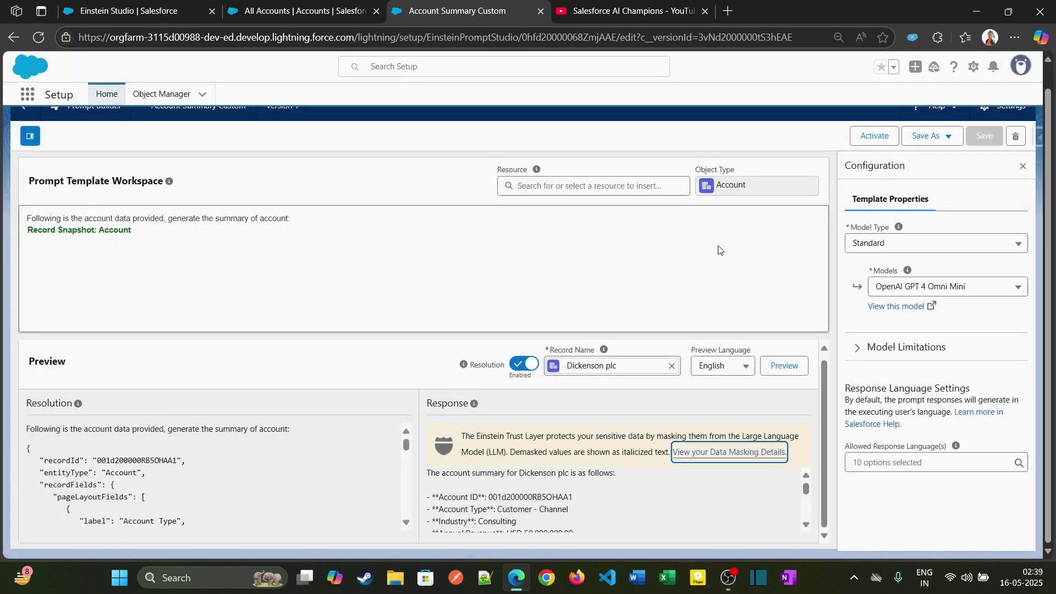
# Set the prompt template's model type to Custom and use MyFirstModel as its model
pyautogui.click(602, 257)
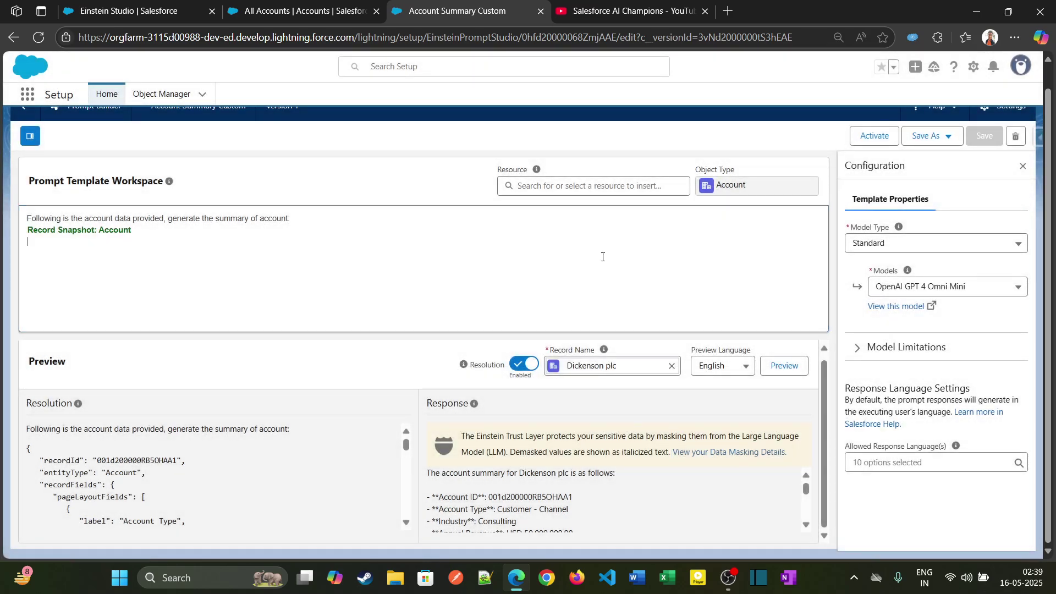
pyautogui.hotkey('ctrl', '+')
pyautogui.hotkey('ctrl', '+')
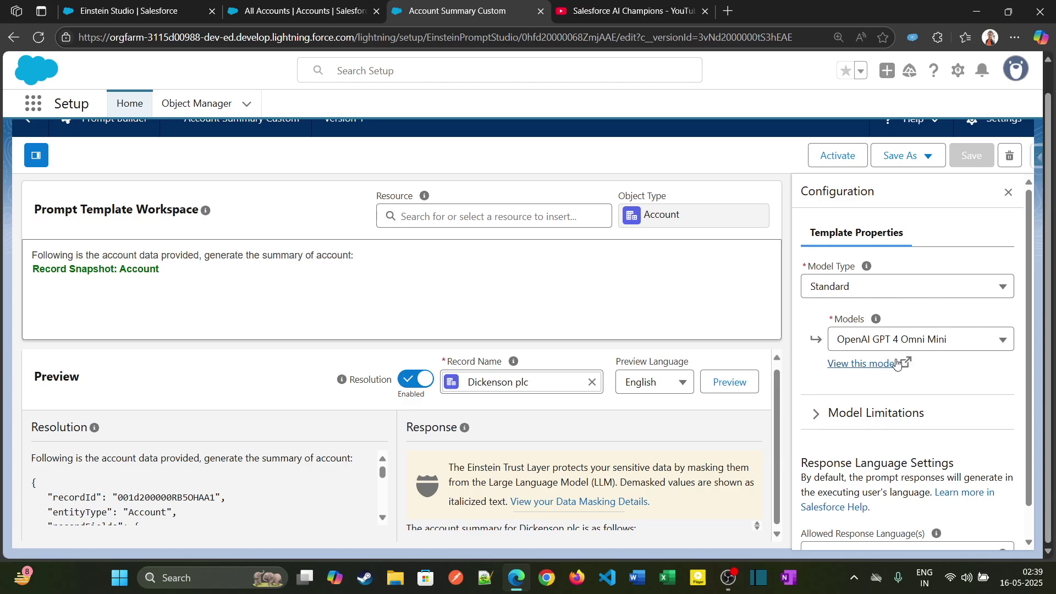
pyautogui.click(868, 289)
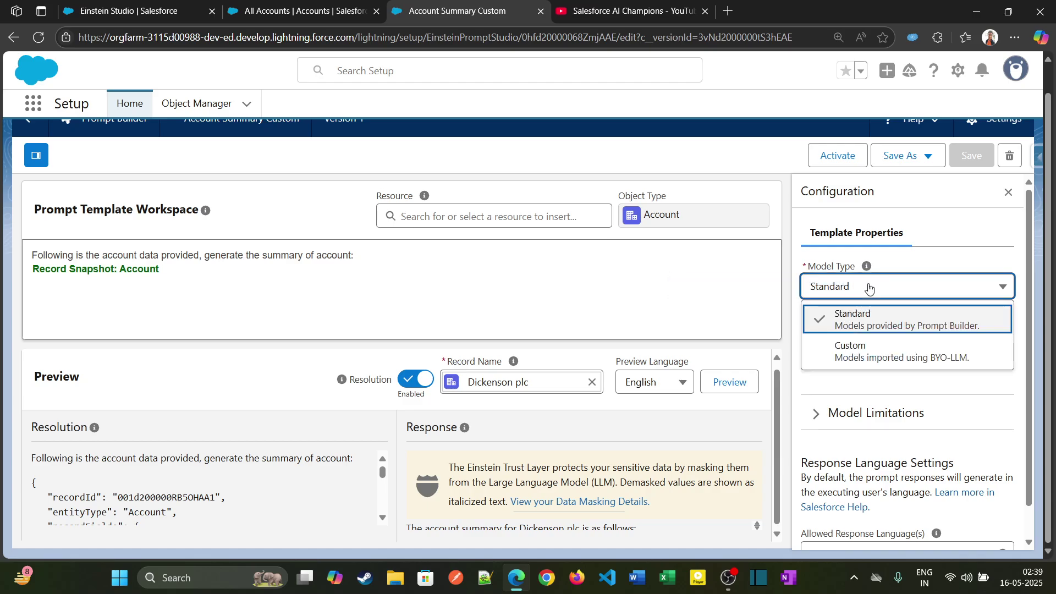
pyautogui.click(873, 352)
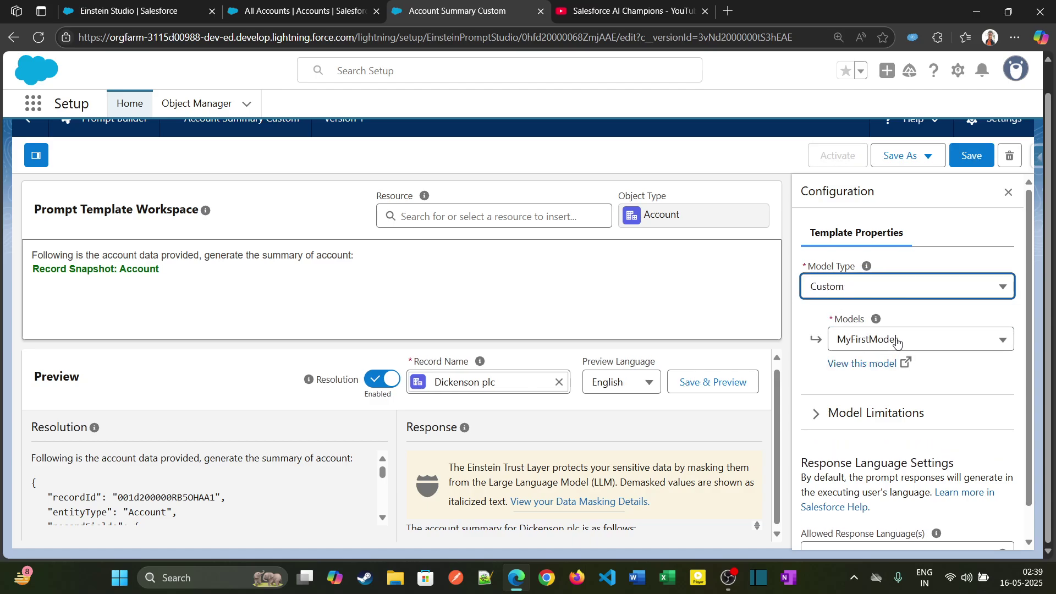
pyautogui.click(897, 340)
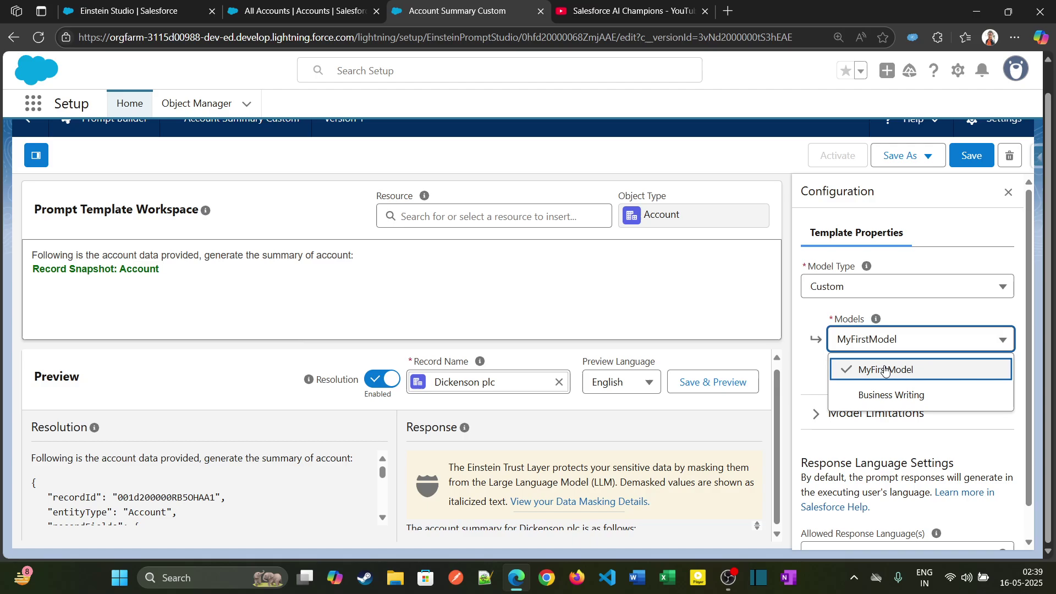
pyautogui.click(888, 345)
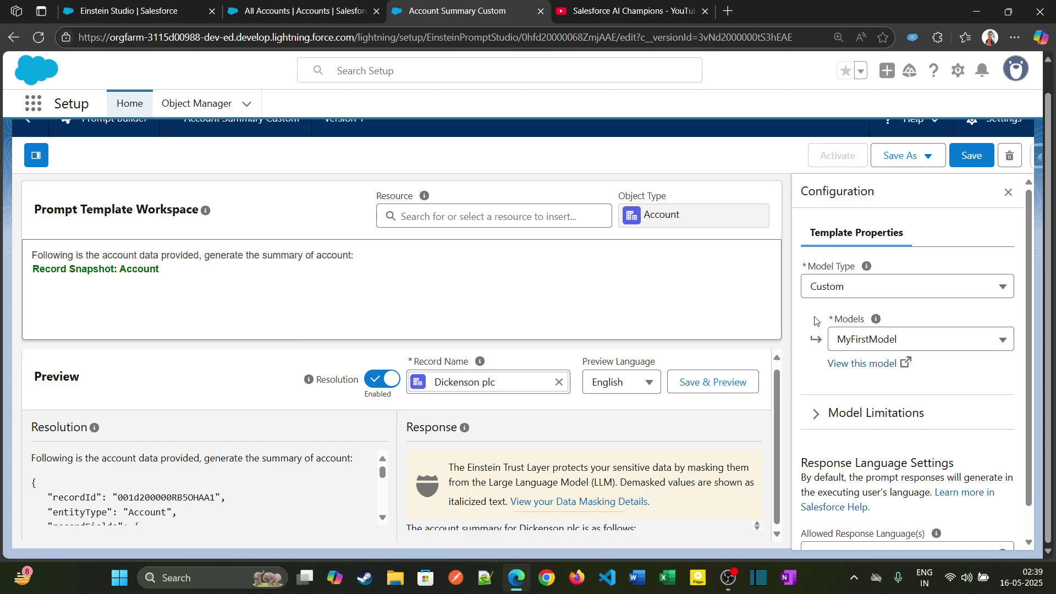
# View MyFirstModel from the template configuration, open it for editing in the Model Playground, and return to the Account Summary Custom template
pyautogui.click(868, 365)
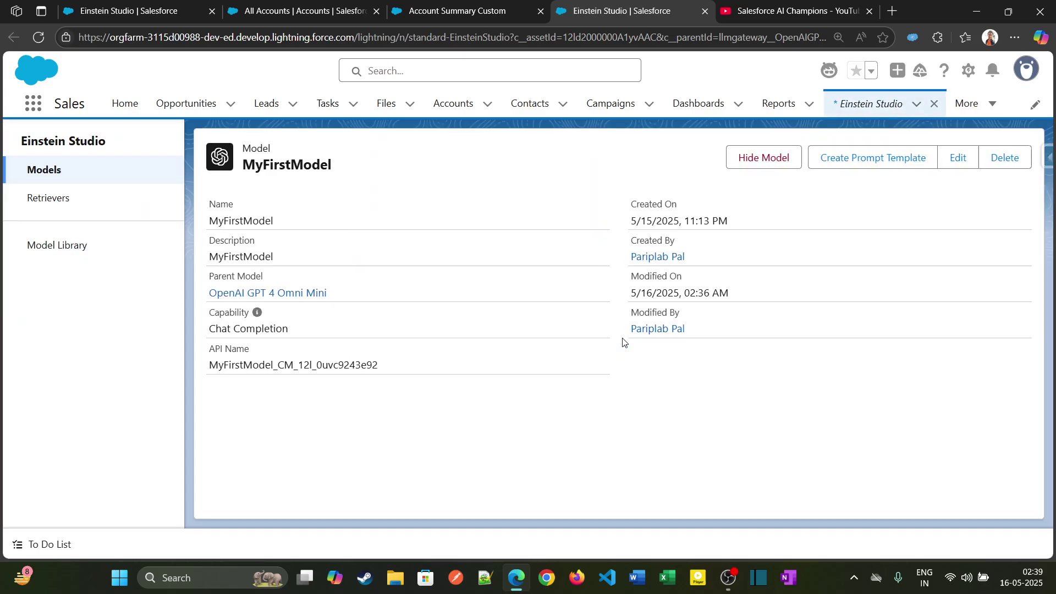
pyautogui.click(946, 163)
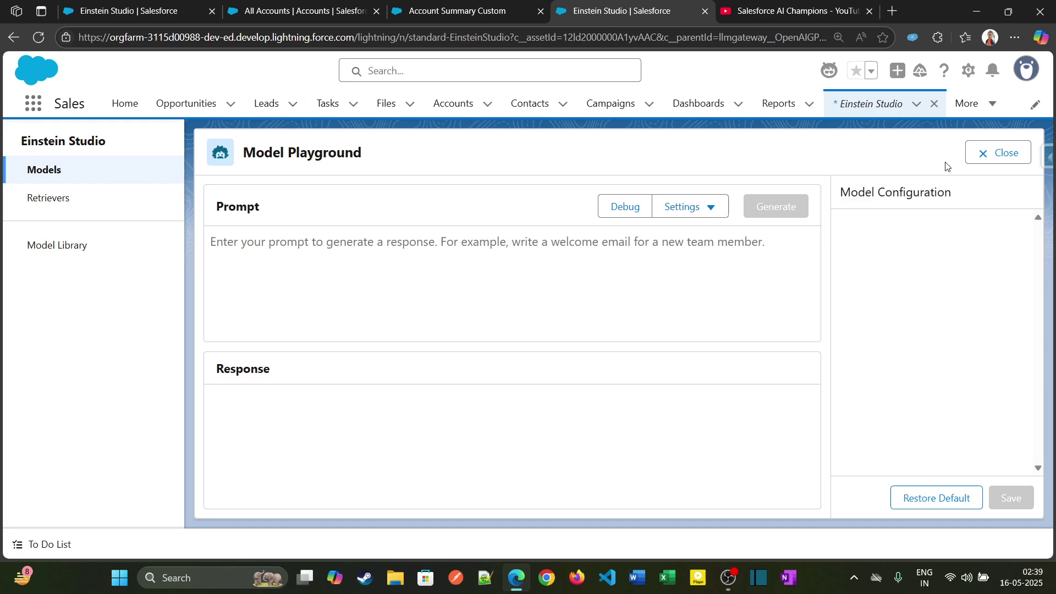
pyautogui.click(417, 4)
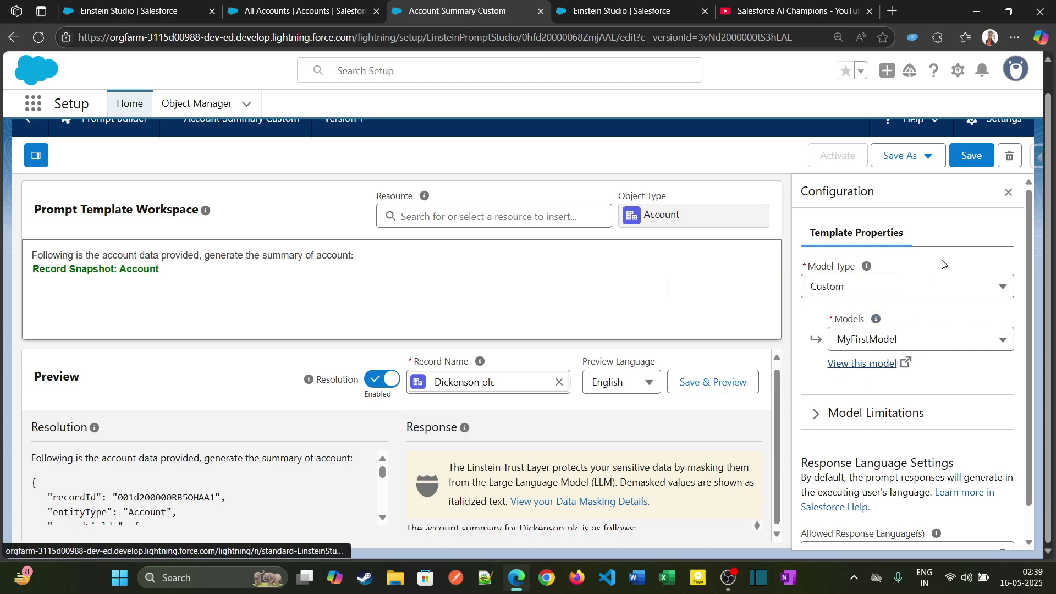
# Save the Account Summary Custom template and preview it again for Dickenson plc, reading through the generated response
pyautogui.click(965, 167)
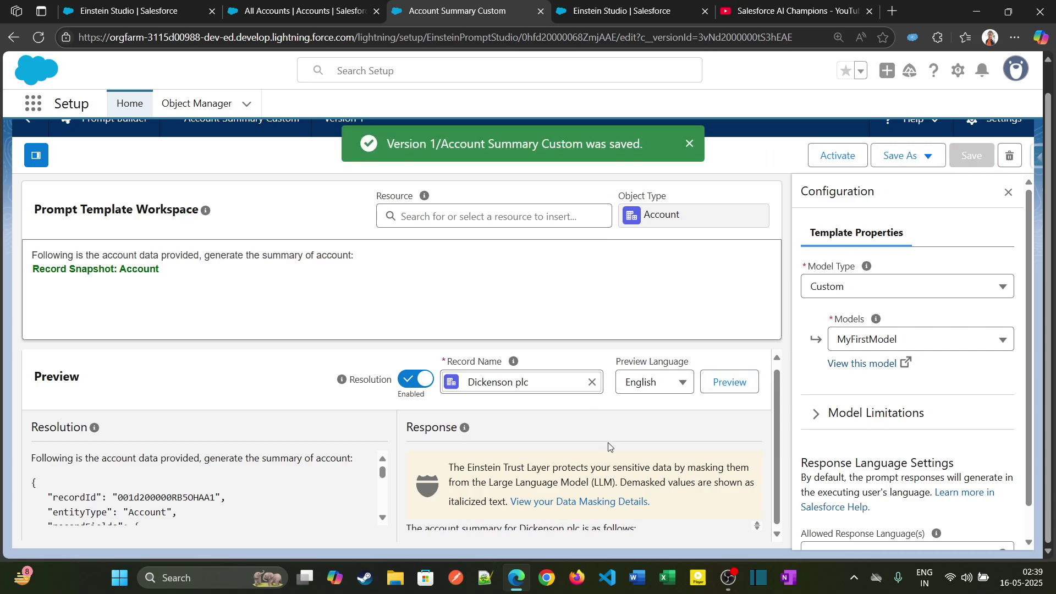
pyautogui.click(727, 381)
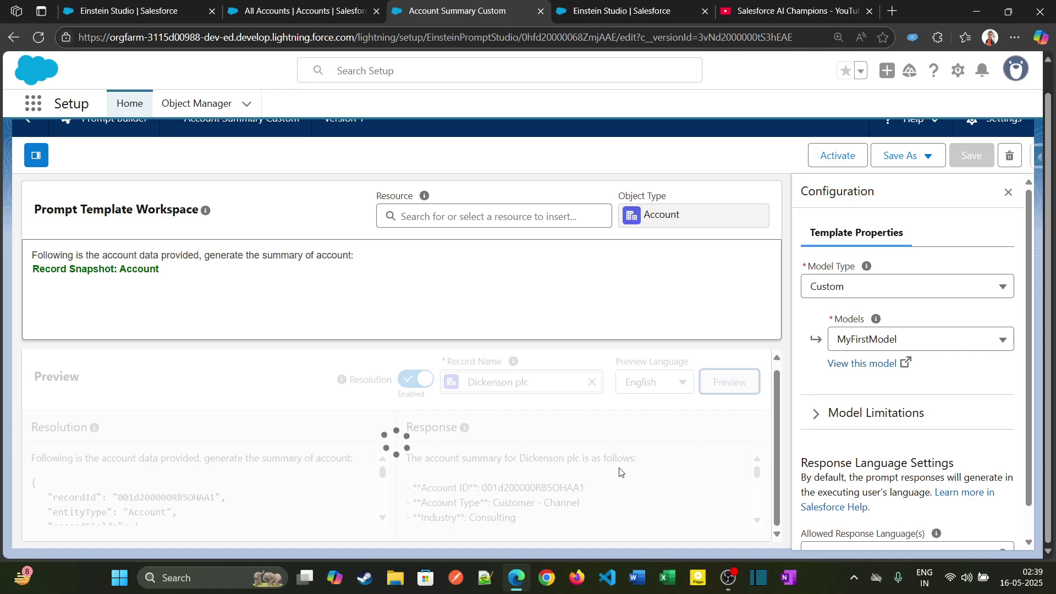
pyautogui.scroll(-10, 619, 468)
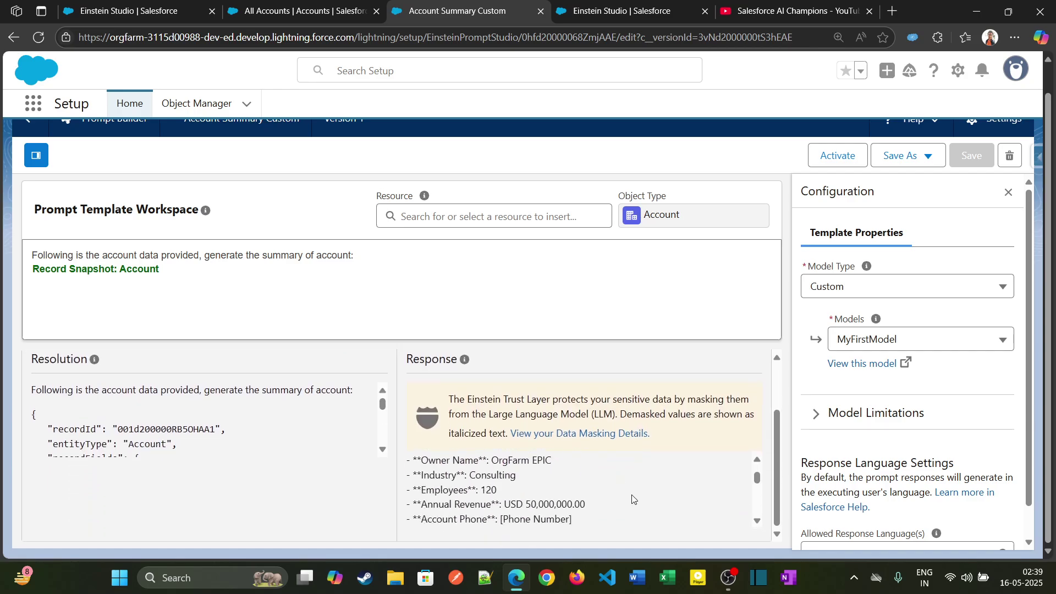
pyautogui.scroll(10, 517, 498)
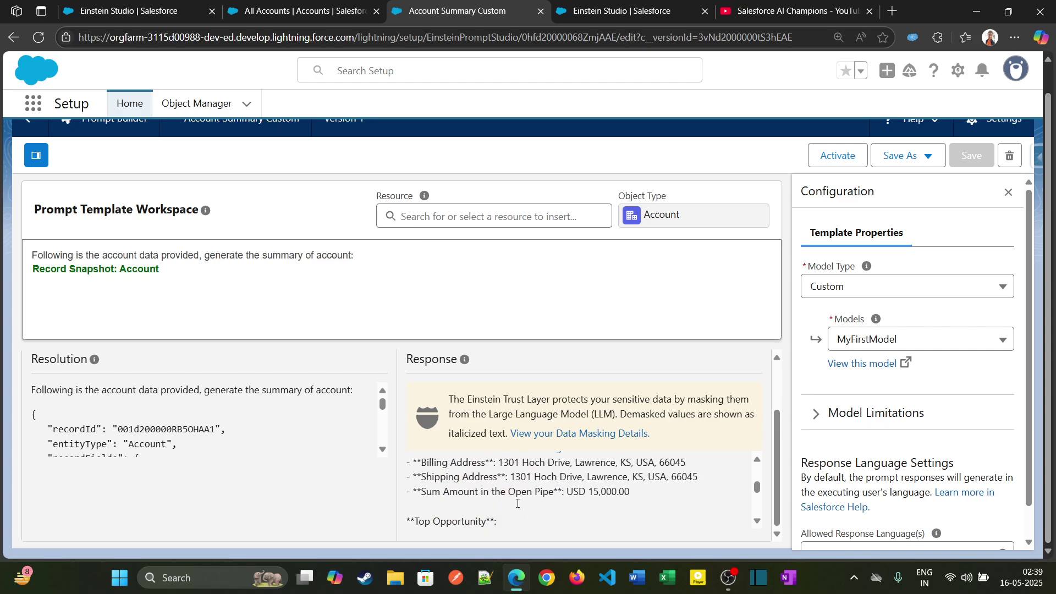
pyautogui.scroll(3, 578, 349)
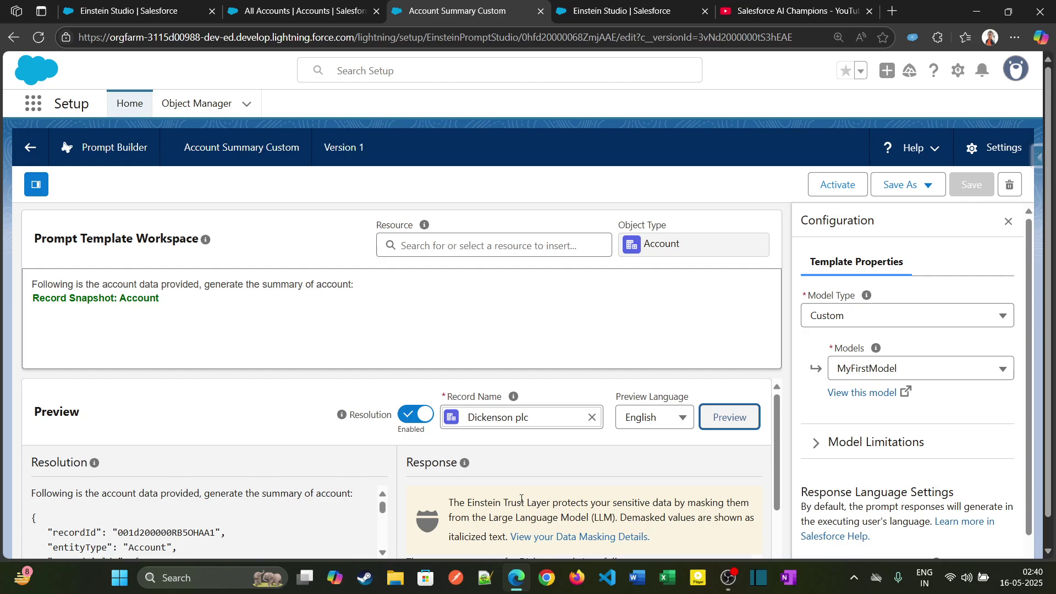
pyautogui.scroll(-2, 737, 481)
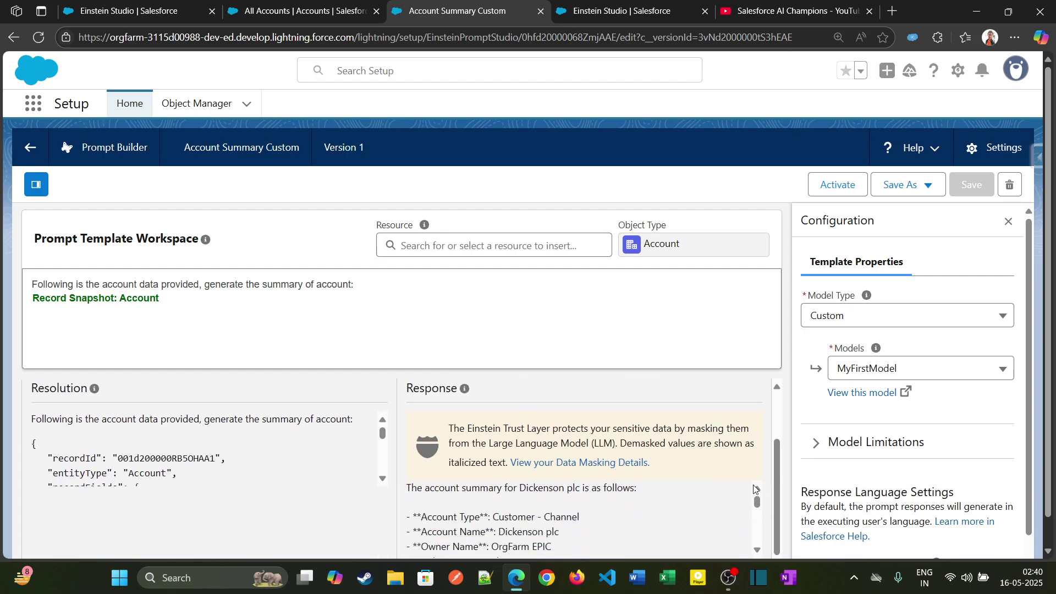
# Return to MyFirstModel in the Model Playground and review its foundation model, capability and advanced settings
pyautogui.click(596, 9)
pyautogui.scroll(-3, 864, 358)
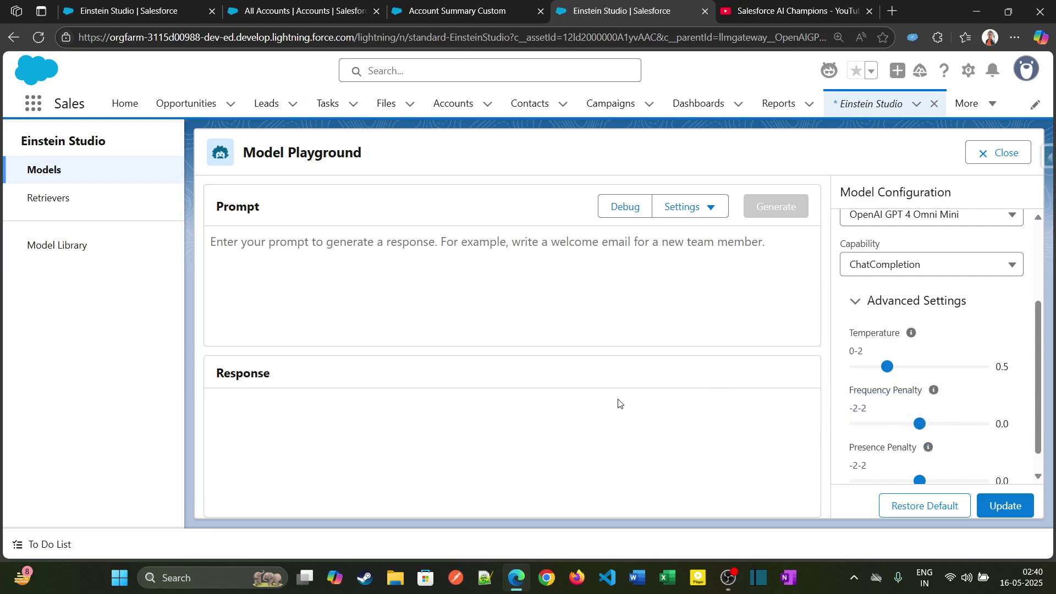
pyautogui.scroll(3, 968, 333)
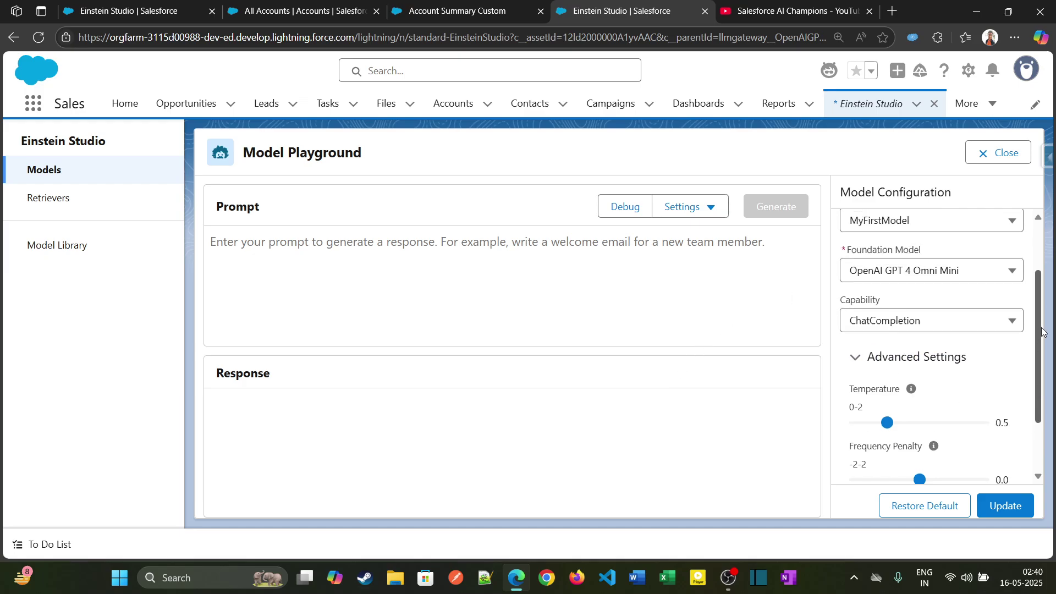